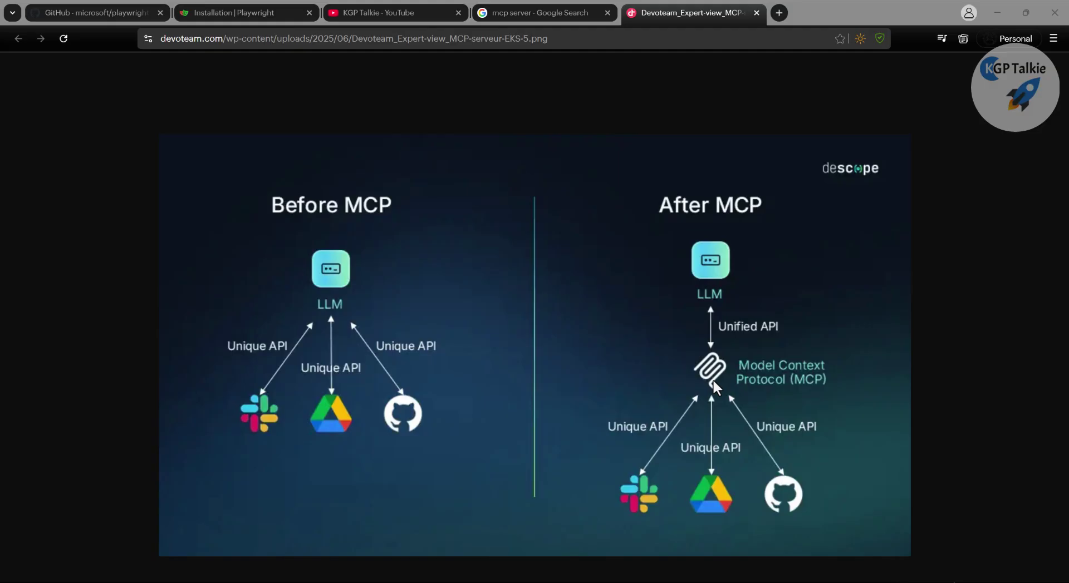
Review the microsoft/playwright-mcp repository and the introduction on the Playwright installation docs page
left_click(102, 12)
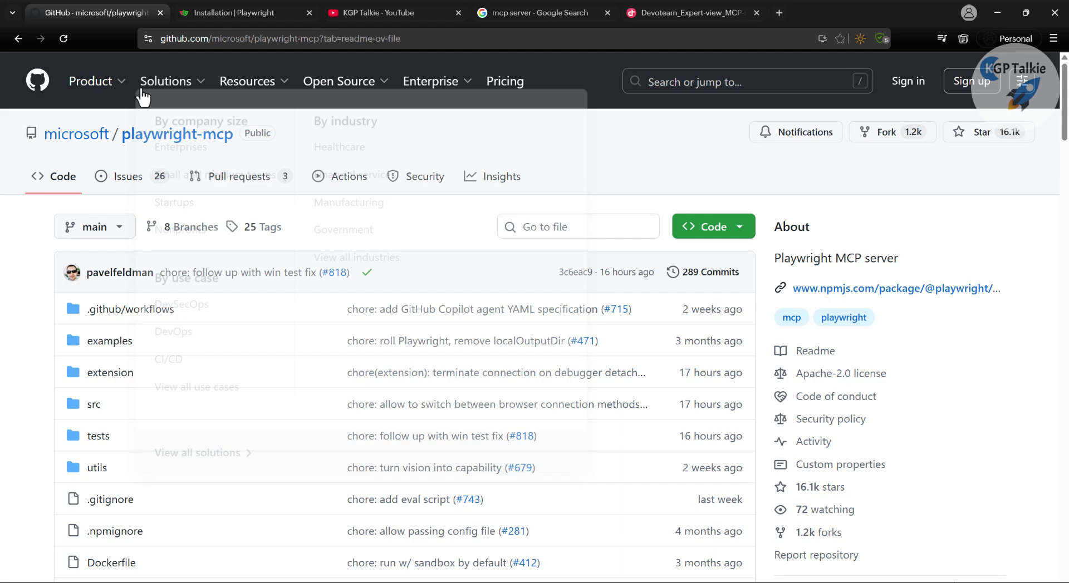
left_click(202, 8)
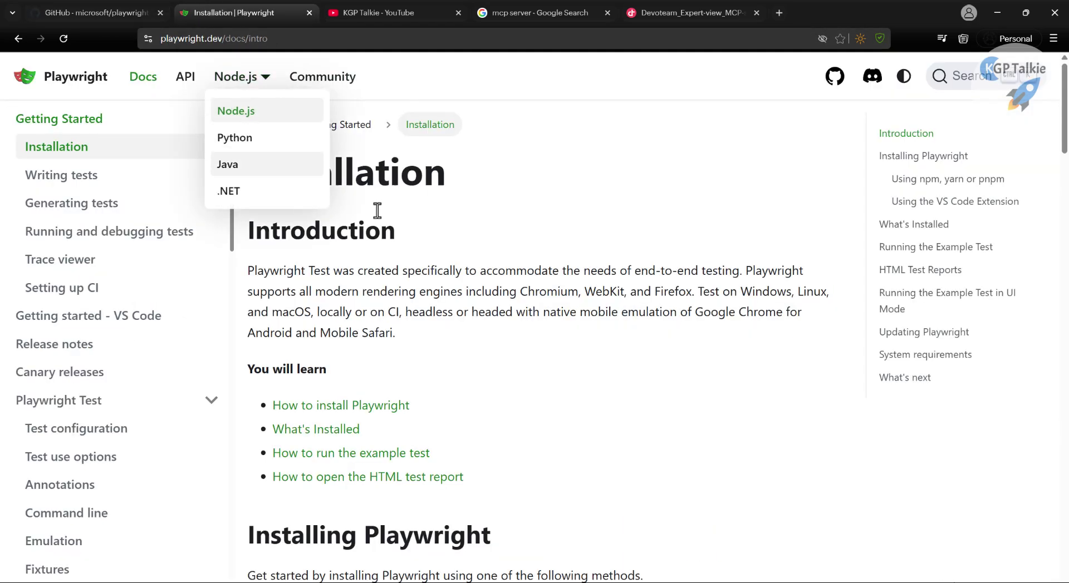
left_click_drag(253, 271, 695, 290)
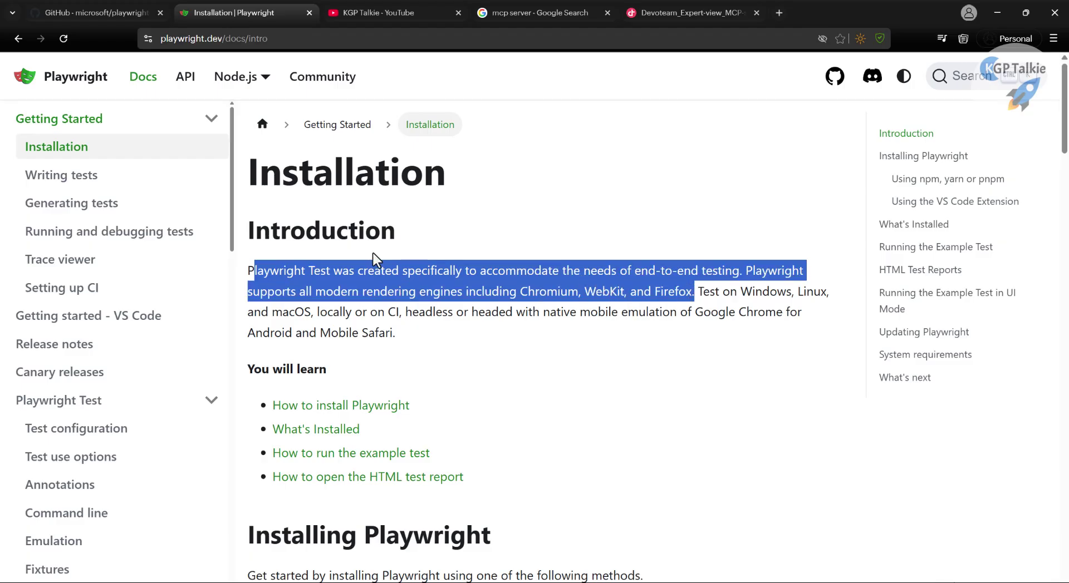
left_click(513, 296)
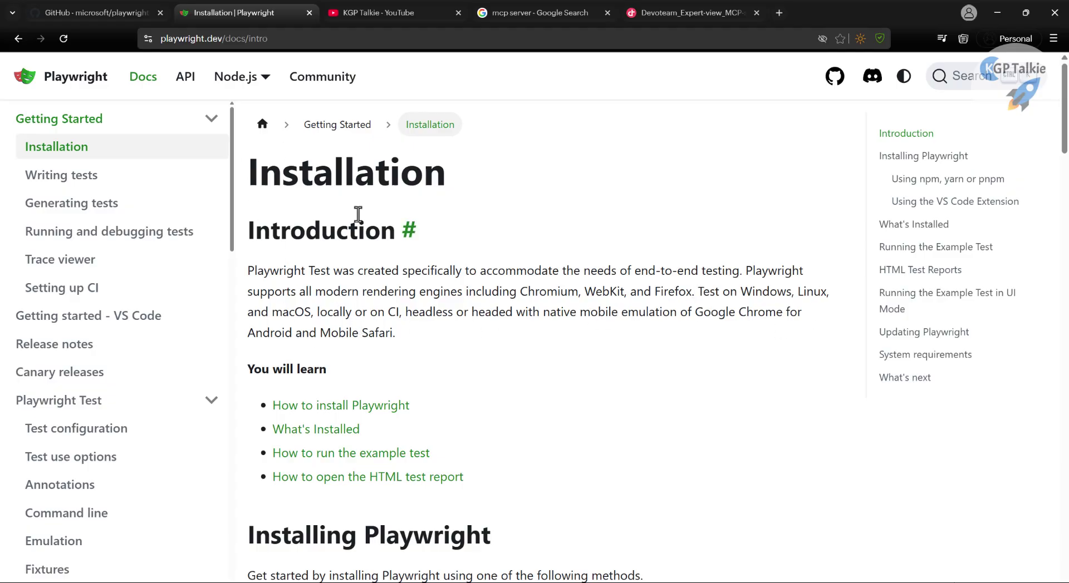
left_click(87, 12)
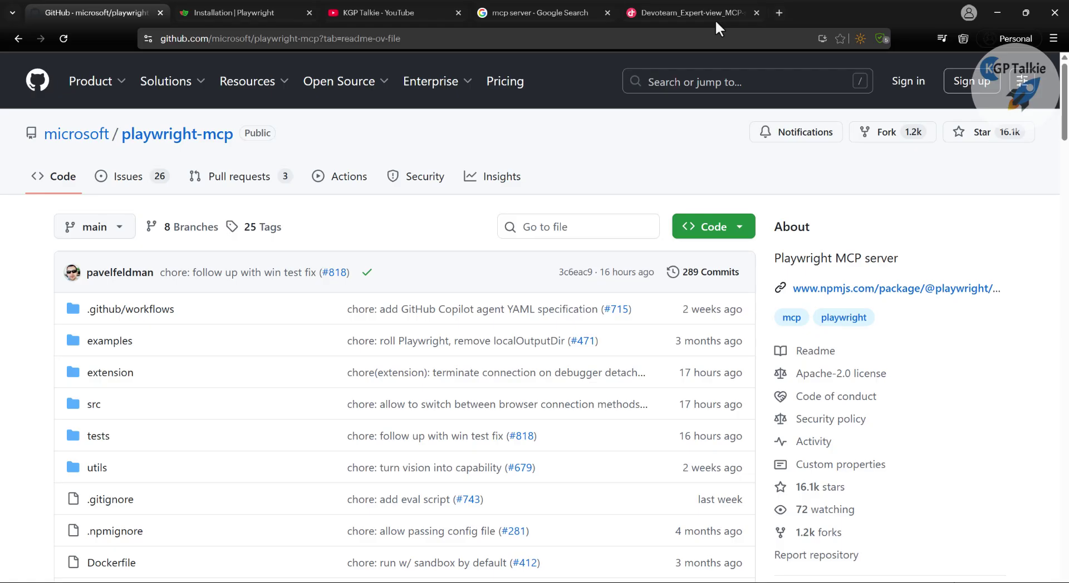
Search the web for "claude desktop" in a new browser tab and open the Claude desktop download page
left_click(780, 11)
type("cl")
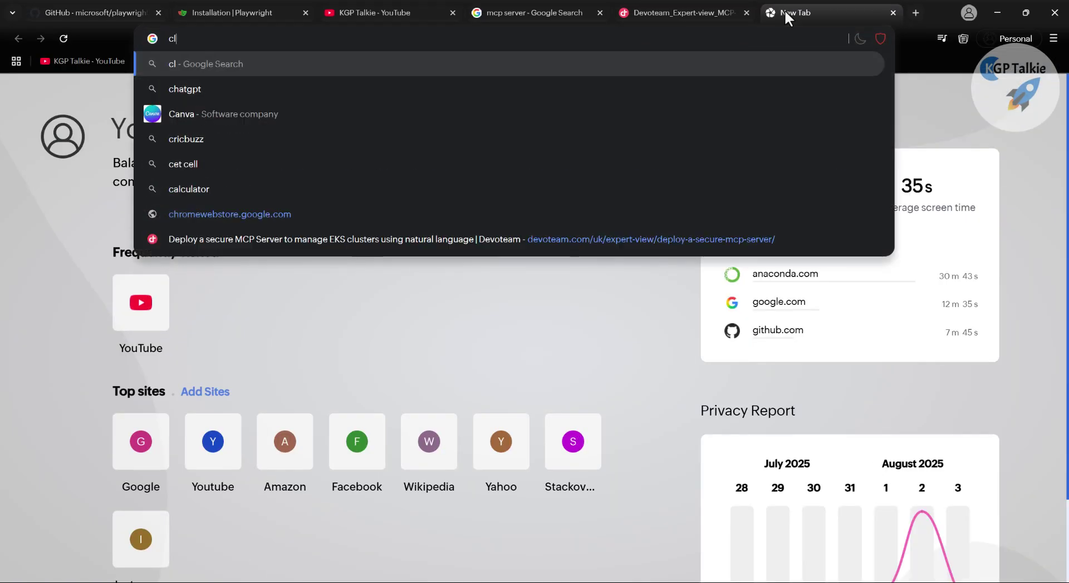
type("aude desktop")
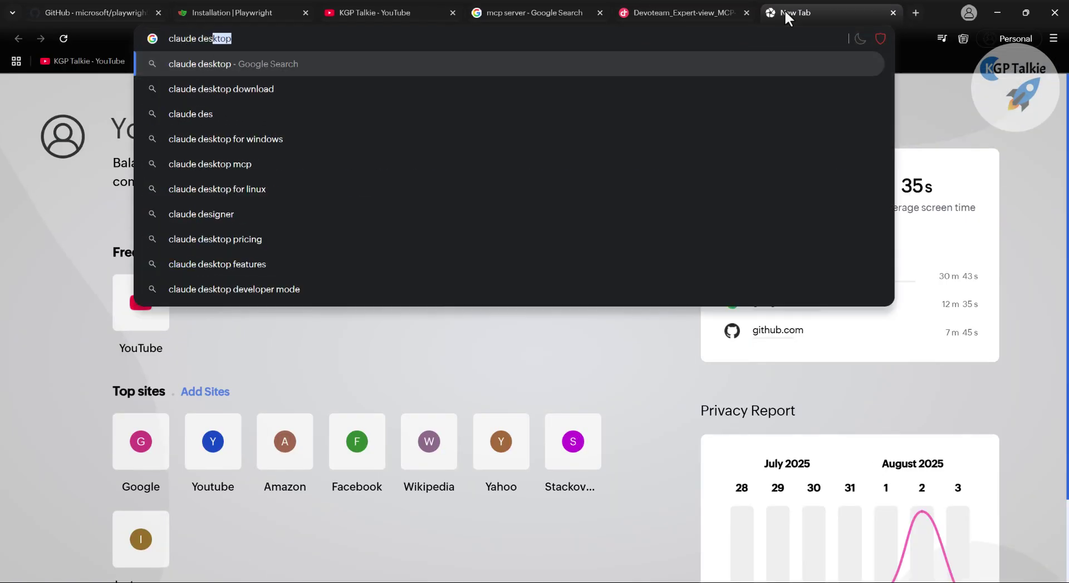
key("Return")
left_click(220, 225)
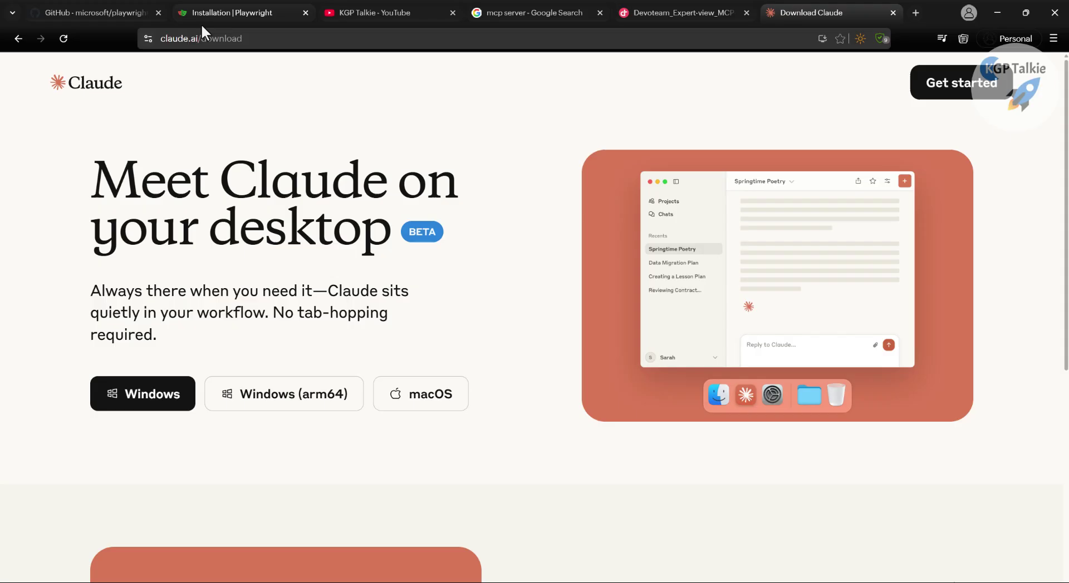
Examine the Requirements section of the playwright-mcp README for the needed Node.js version and supported MCP clients
left_click(90, 13)
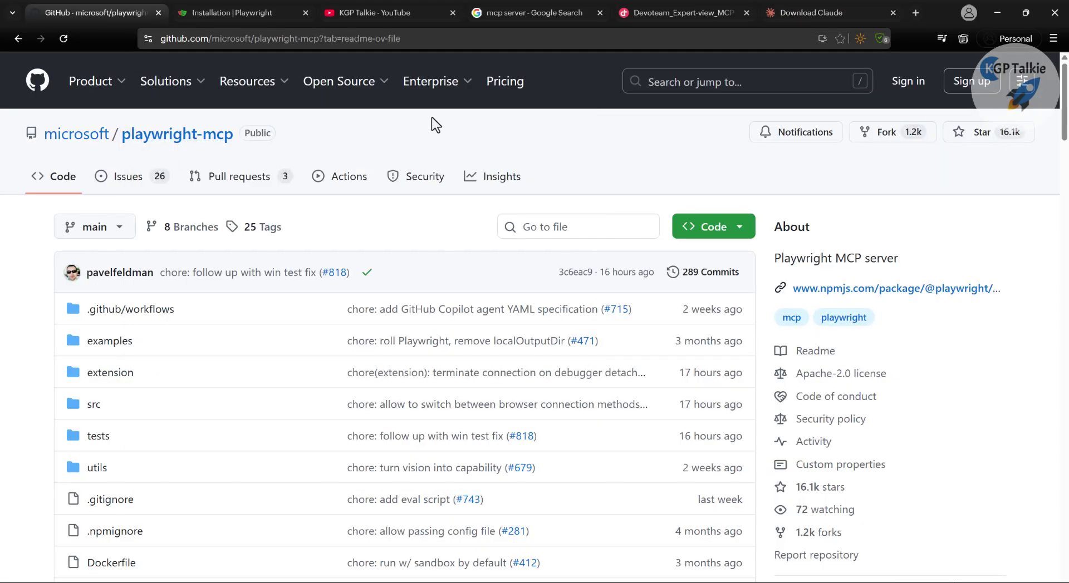
scroll(789, 382, "down", 1)
scroll(807, 308, "down", 10)
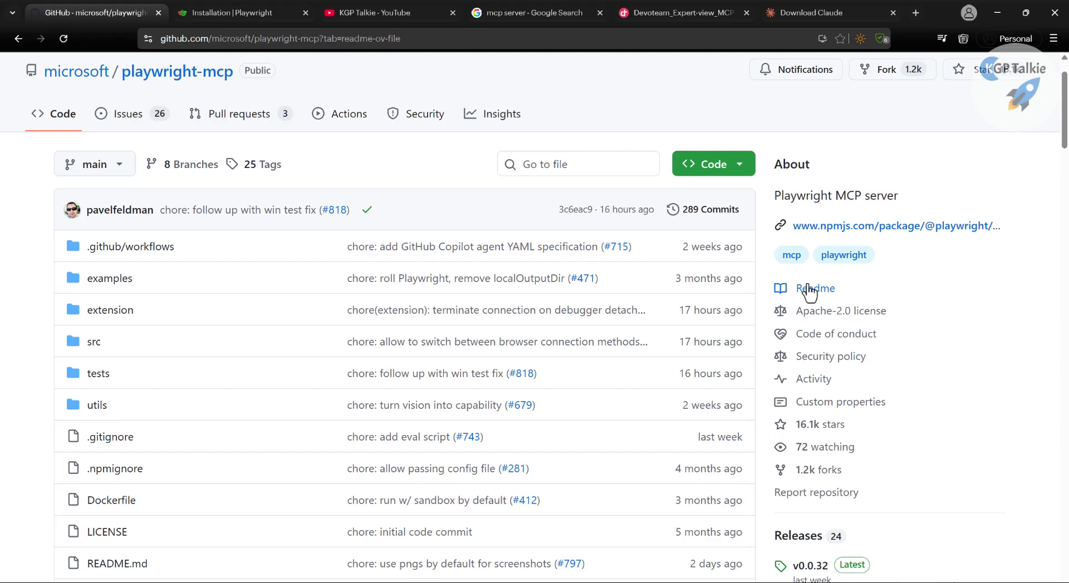
scroll(796, 329, "down", 2)
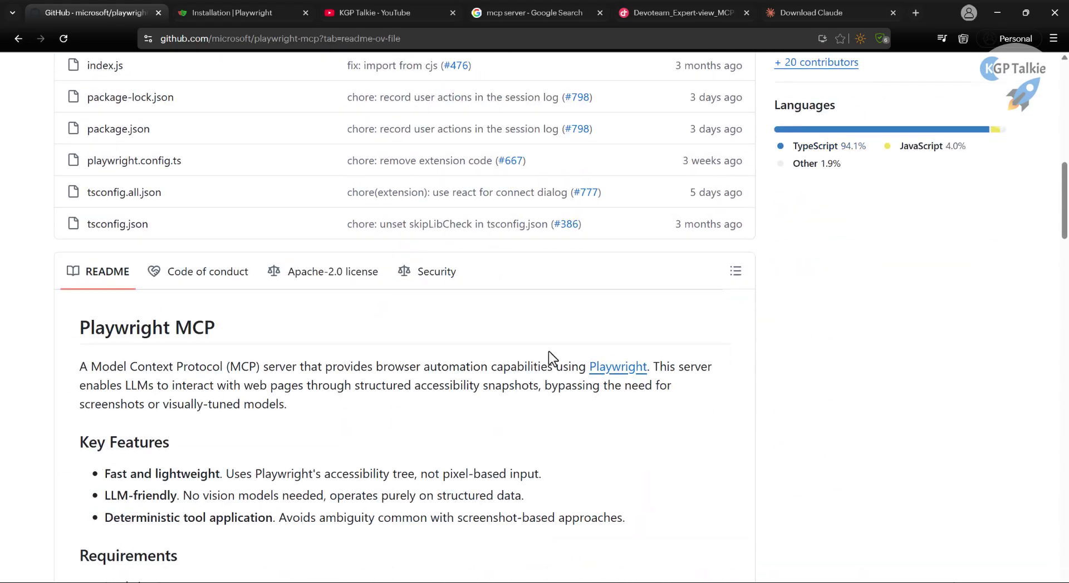
scroll(303, 390, "down", 2)
scroll(396, 389, "down", 4)
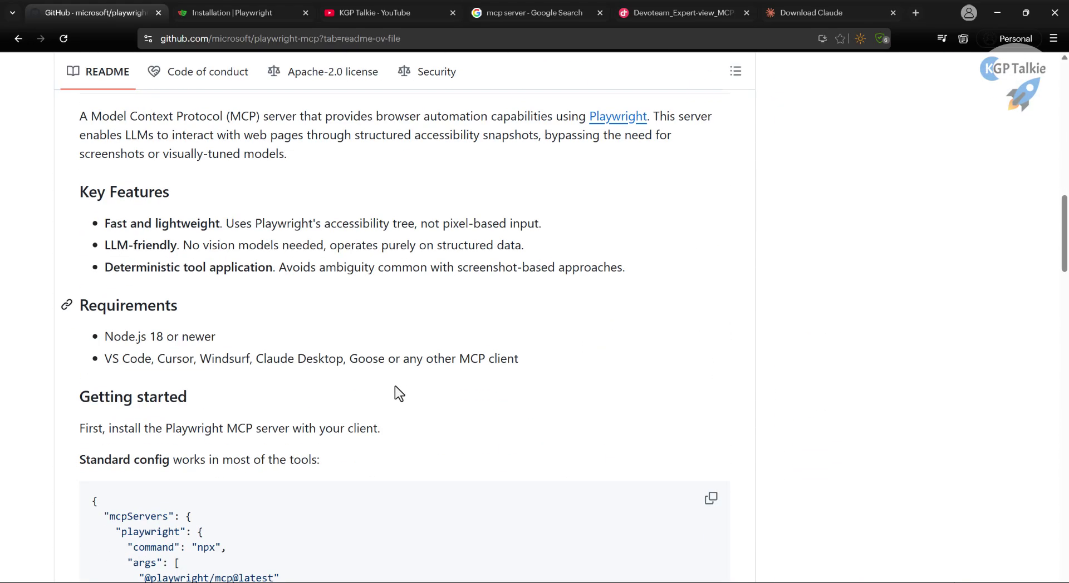
left_click_drag(105, 274, 166, 274)
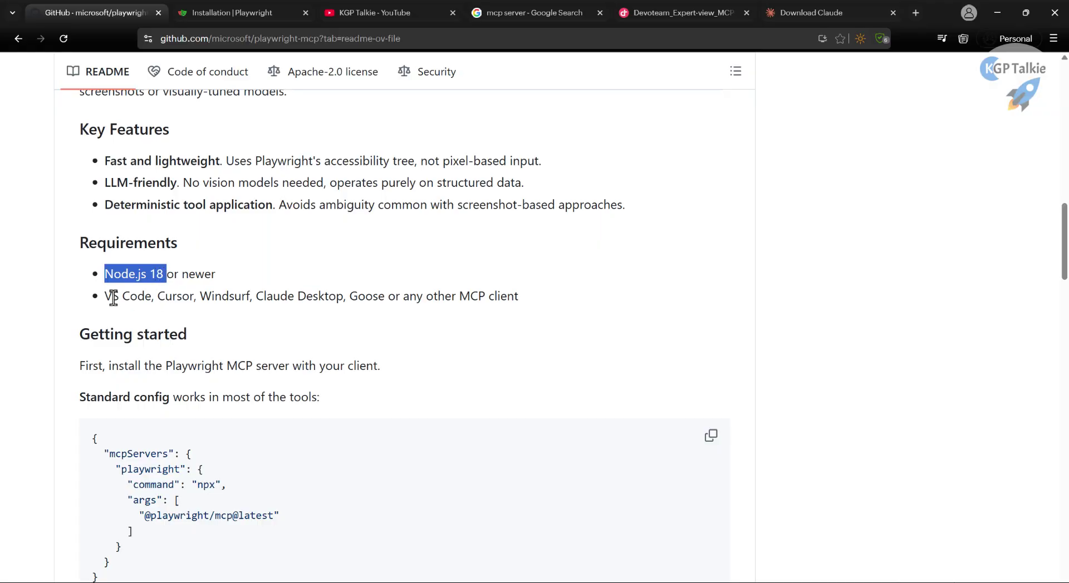
left_click_drag(112, 296, 544, 295)
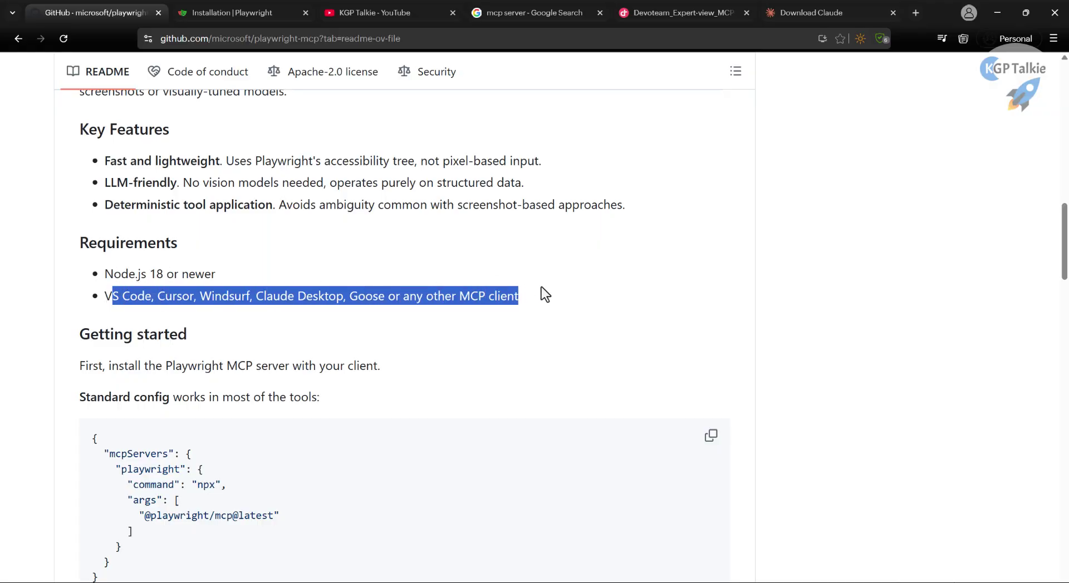
left_click(243, 294)
left_click_drag(259, 296, 344, 295)
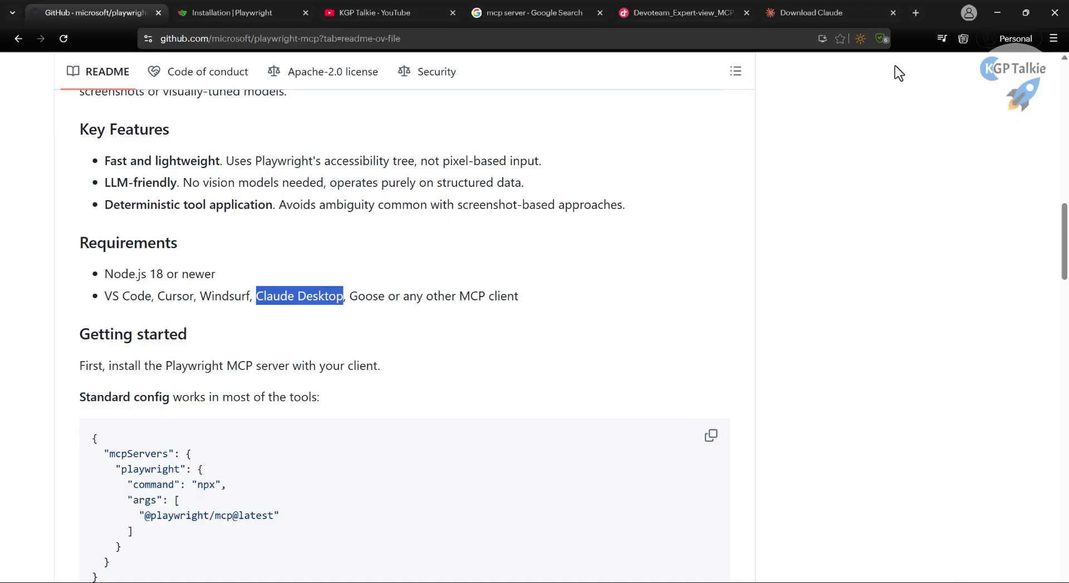
Search the web for "node js" in a new browser tab and open the official site's Node.js download page
left_click(915, 12)
type("node js")
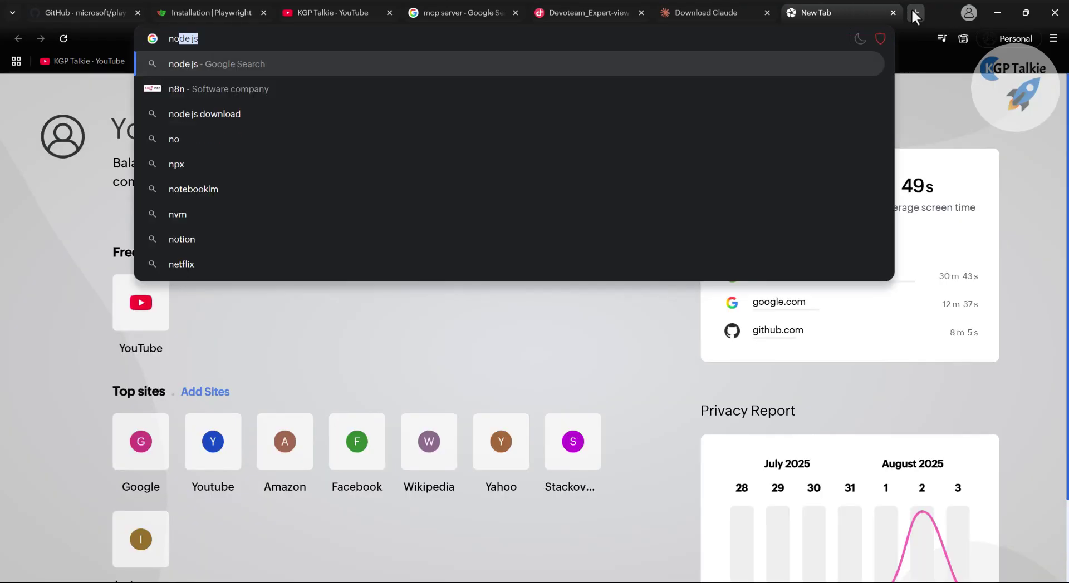
key("Return")
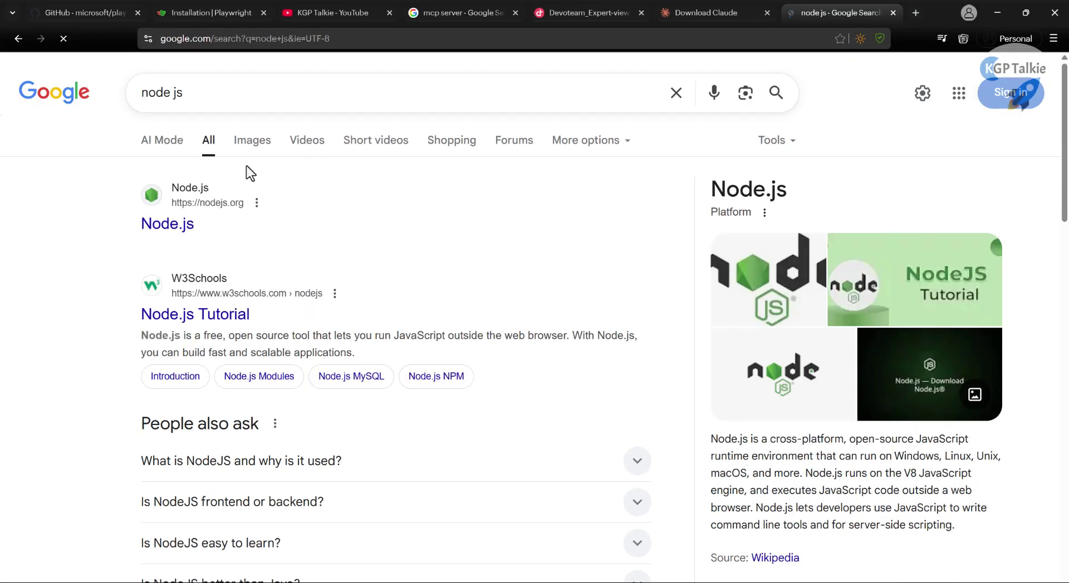
left_click(177, 228)
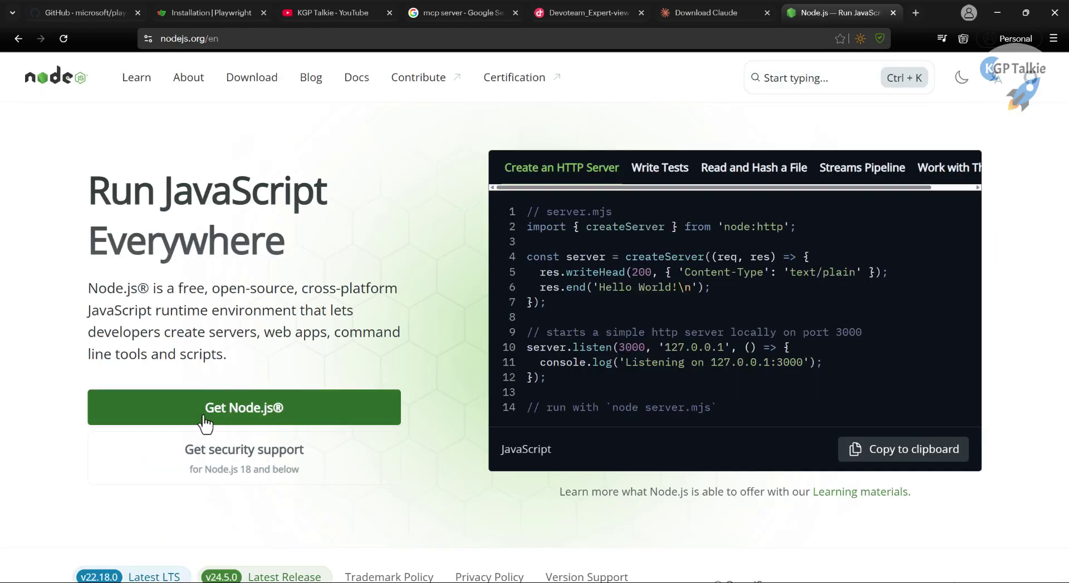
left_click(252, 412)
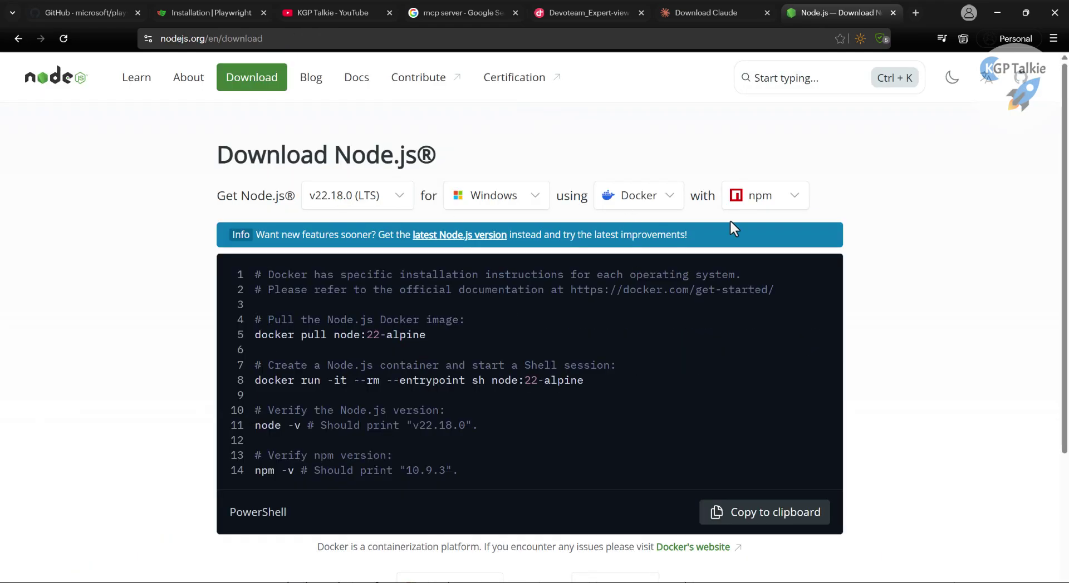
Download the prebuilt Node.js v22.18.0 Windows Installer (.msi) for x64
left_click(482, 202)
left_click(482, 226)
scroll(779, 307, "down", 3)
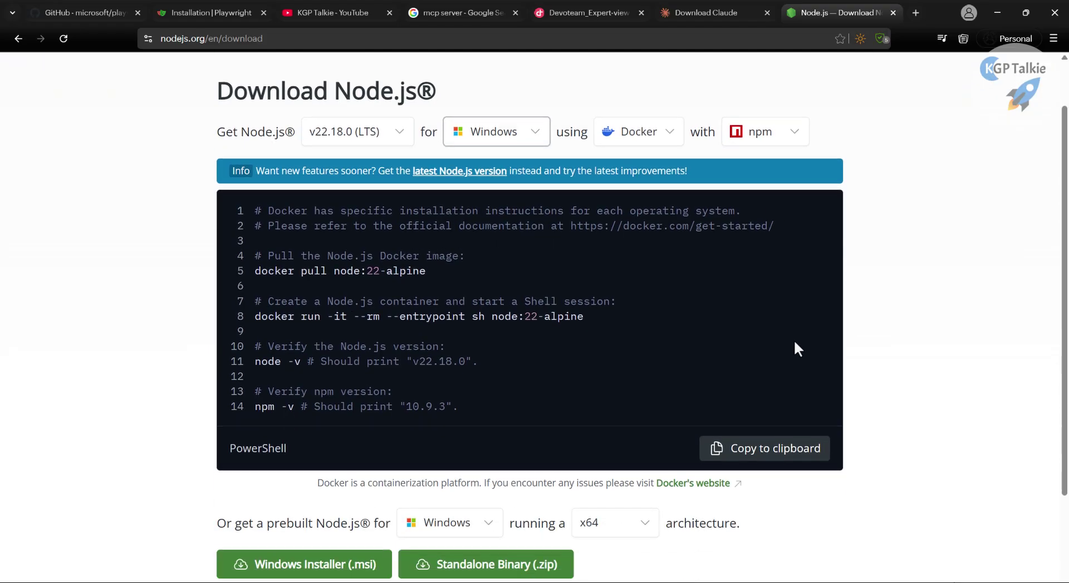
left_click(289, 443)
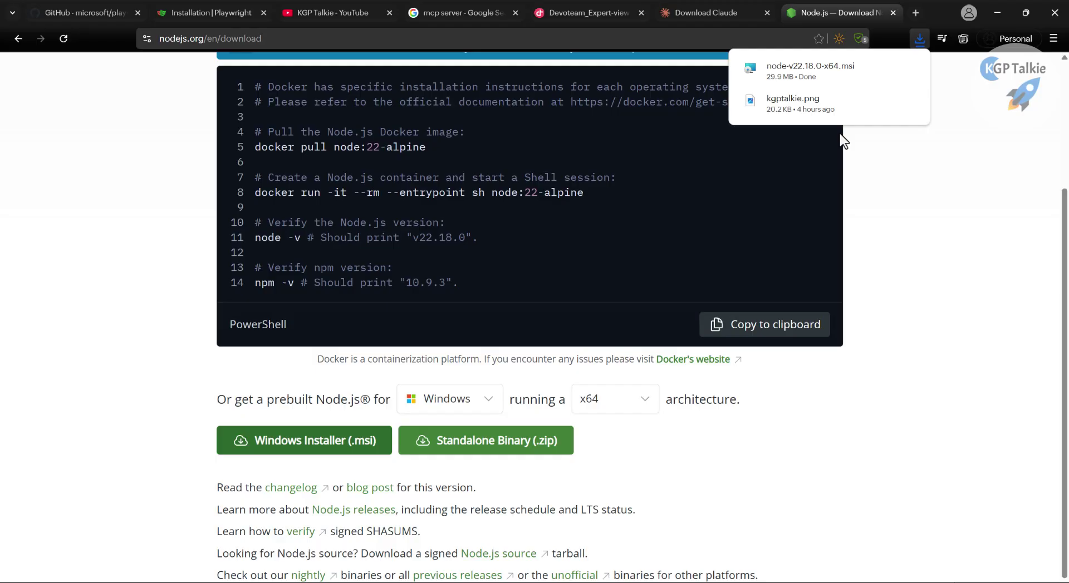
Launch the downloaded node-v22.18.0-x64.msi installer and accept its license agreement
left_click(783, 72)
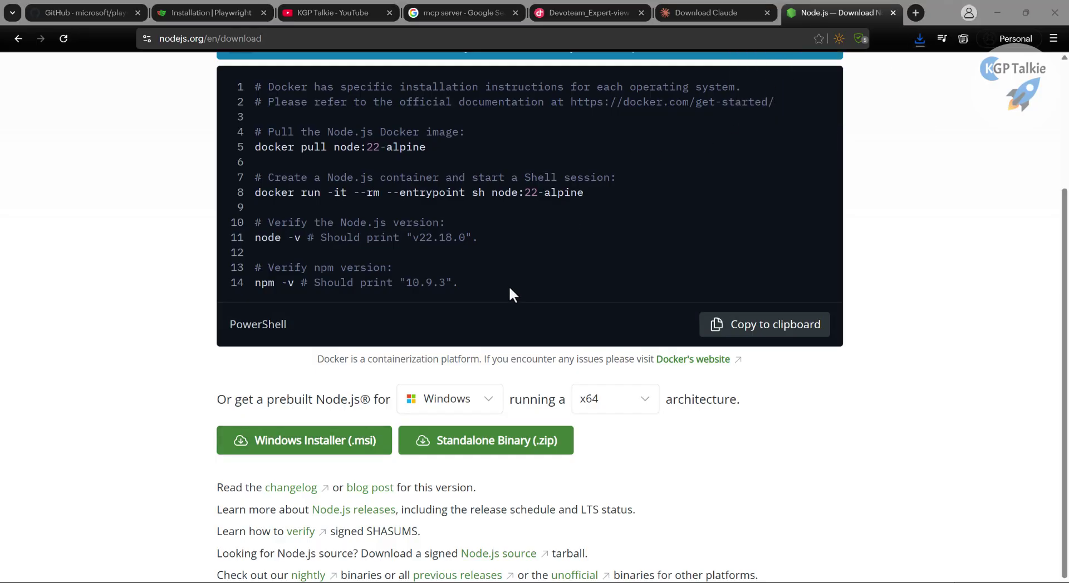
left_click(600, 429)
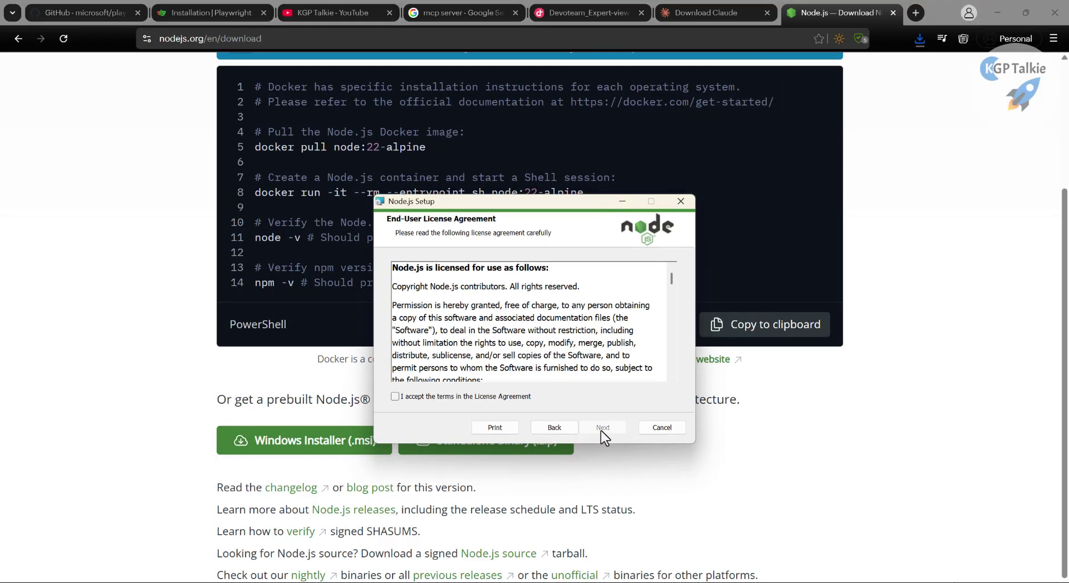
left_click(497, 399)
left_click(607, 433)
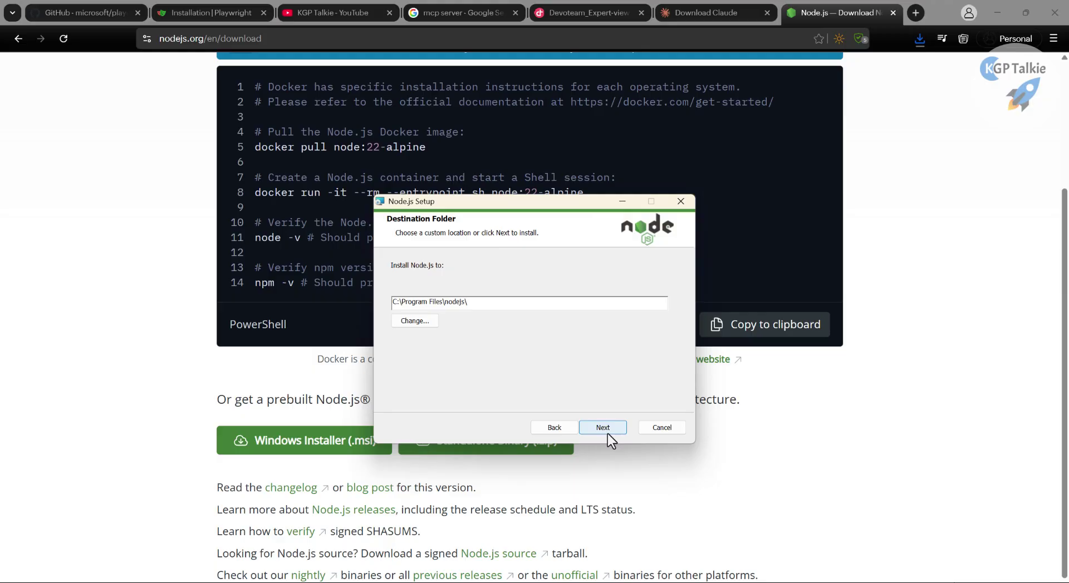
Keep the default destination folder and features, enable automatic installation of the necessary native-module tools, and start installing Node.js
left_click(604, 429)
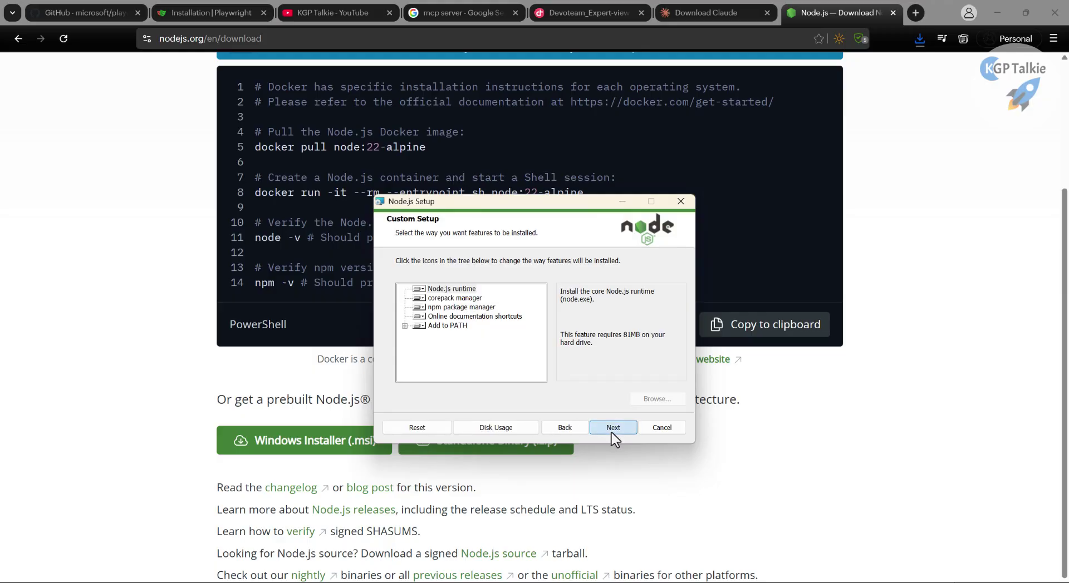
left_click(611, 432)
left_click(451, 311)
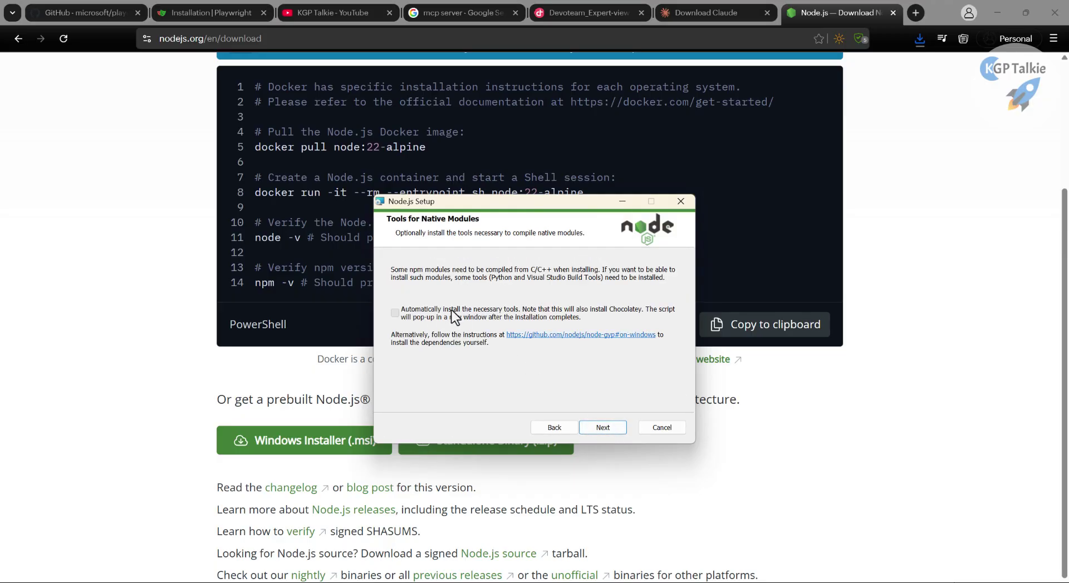
left_click(602, 427)
left_click(604, 427)
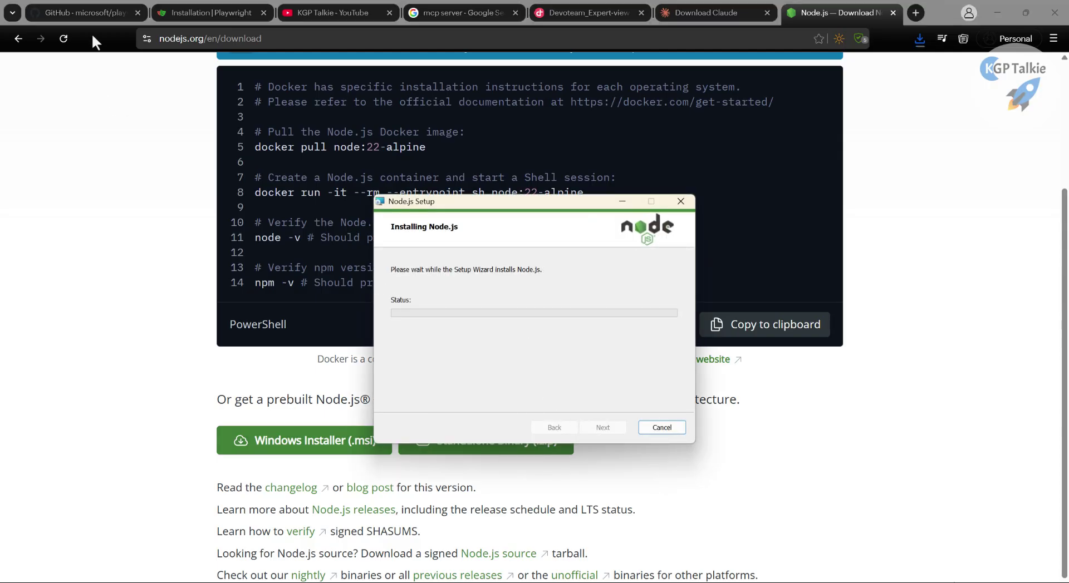
Examine the standard mcpServers configuration for playwright and the supported MCP clients in the playwright-mcp README
left_click(82, 15)
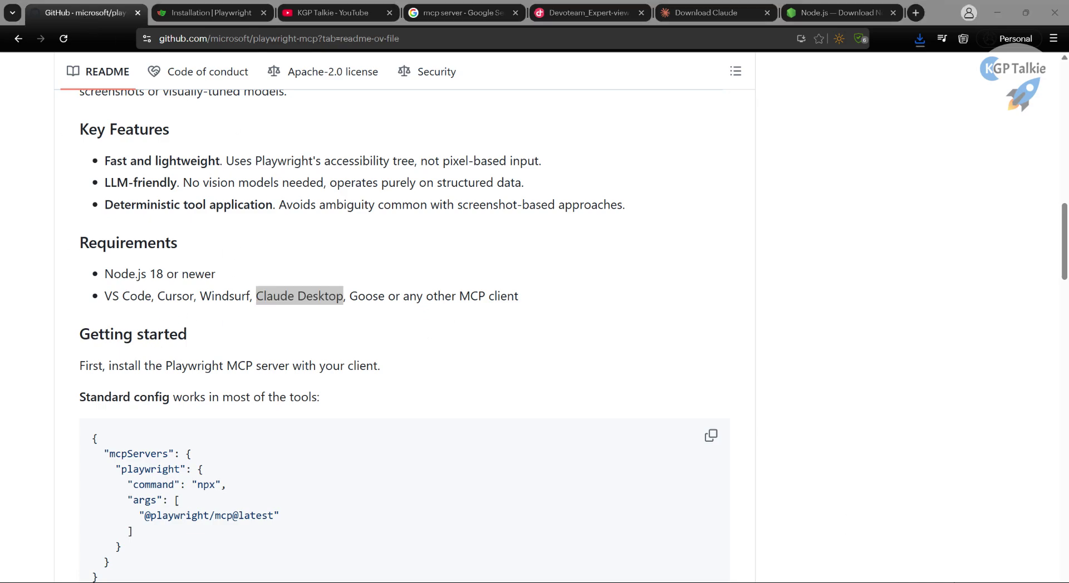
scroll(241, 360, "down", 1)
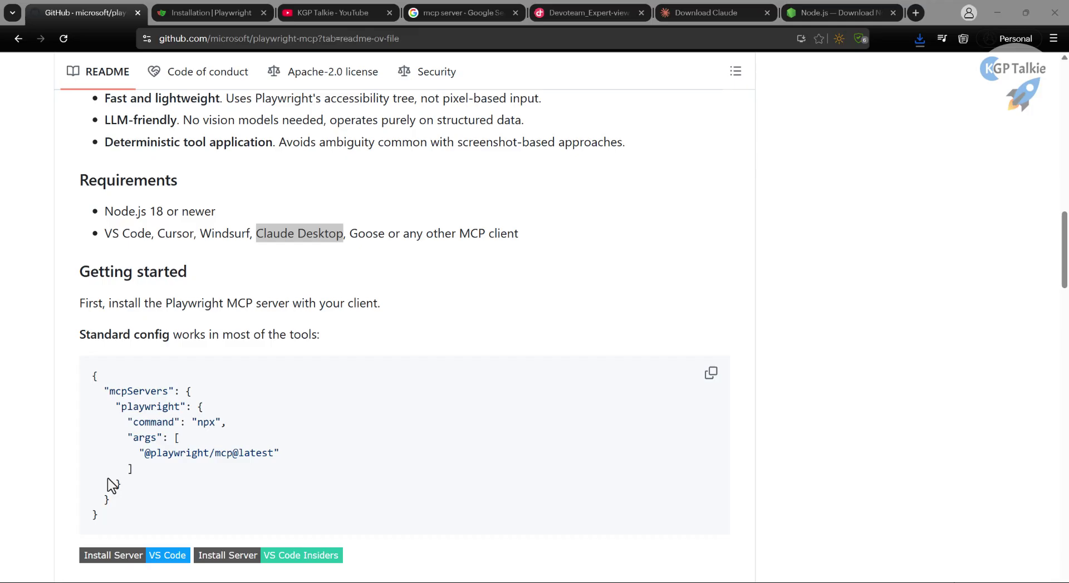
mouse_move(109, 528)
left_mouse_down()
mouse_move(96, 377)
mouse_move(104, 533)
left_mouse_up()
left_click(106, 428)
left_click(127, 499)
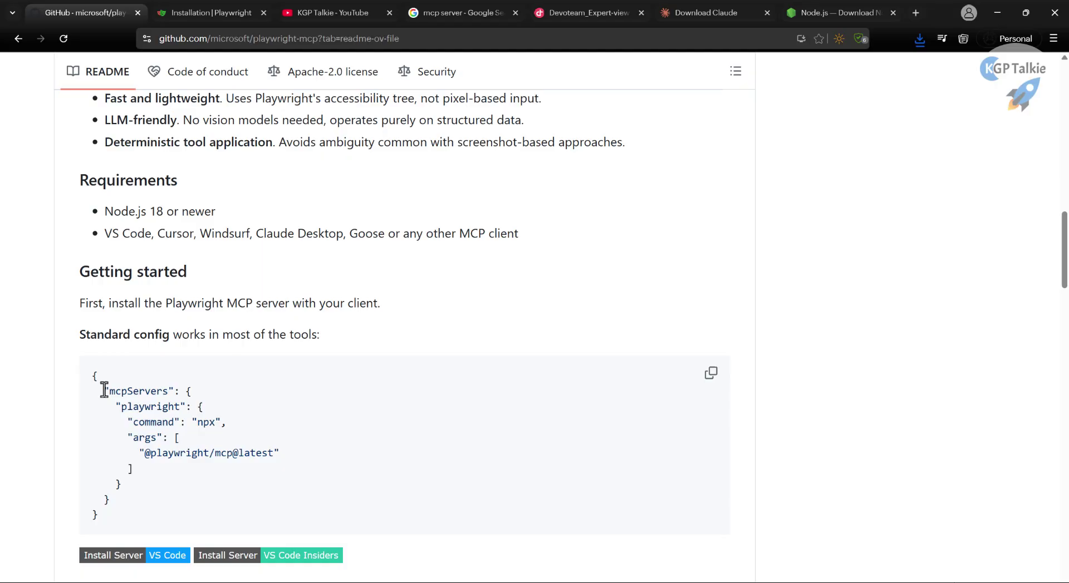
left_click_drag(103, 389, 177, 390)
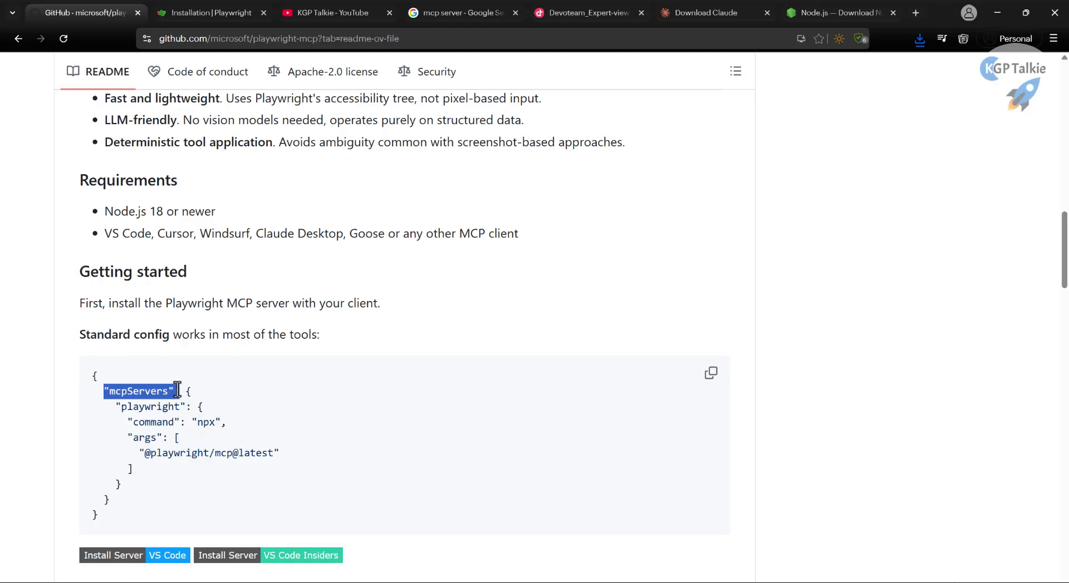
left_click(184, 393)
mouse_move(116, 406)
left_mouse_down()
mouse_move(123, 493)
mouse_move(113, 413)
left_mouse_up()
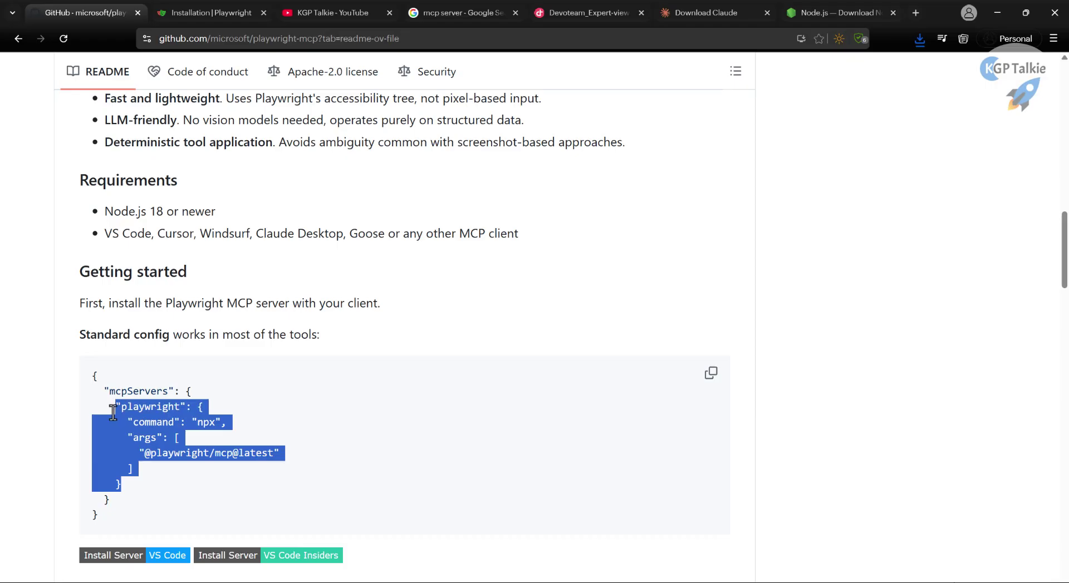
left_click_drag(112, 234, 562, 241)
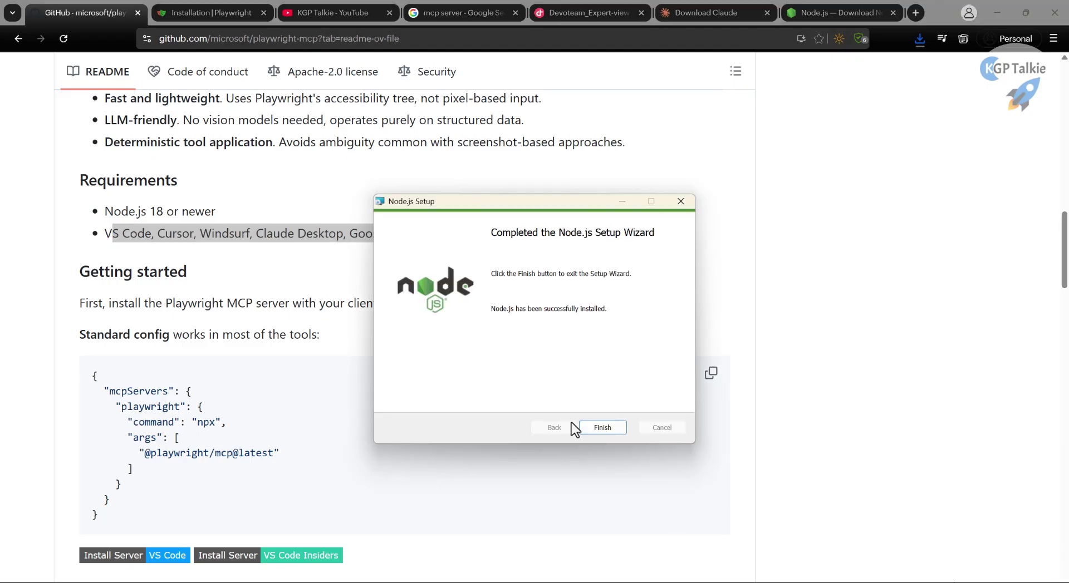
Finish the Node.js Setup Wizard and run the script that installs the additional tools for native modules
left_click(596, 429)
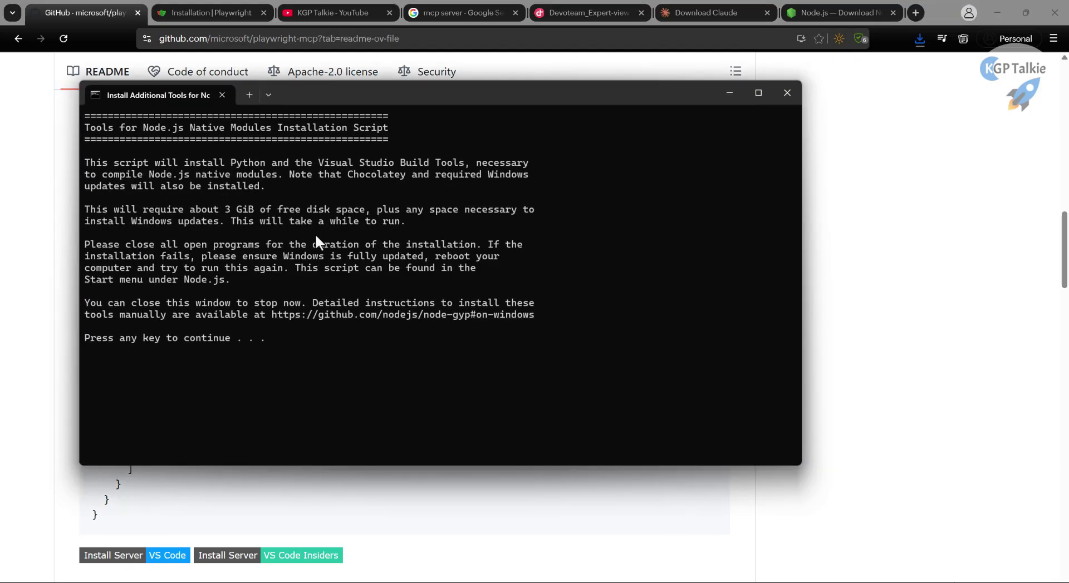
key("Return")
key("Return")
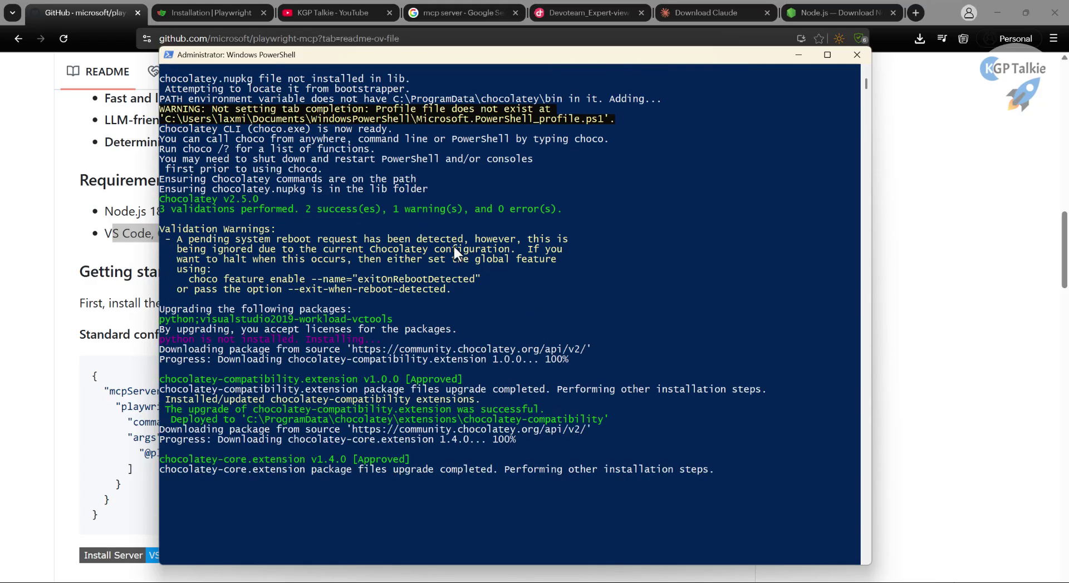
Return to the playwright-mcp README in the browser and copy the standard mcpServers configuration
left_click(124, 353)
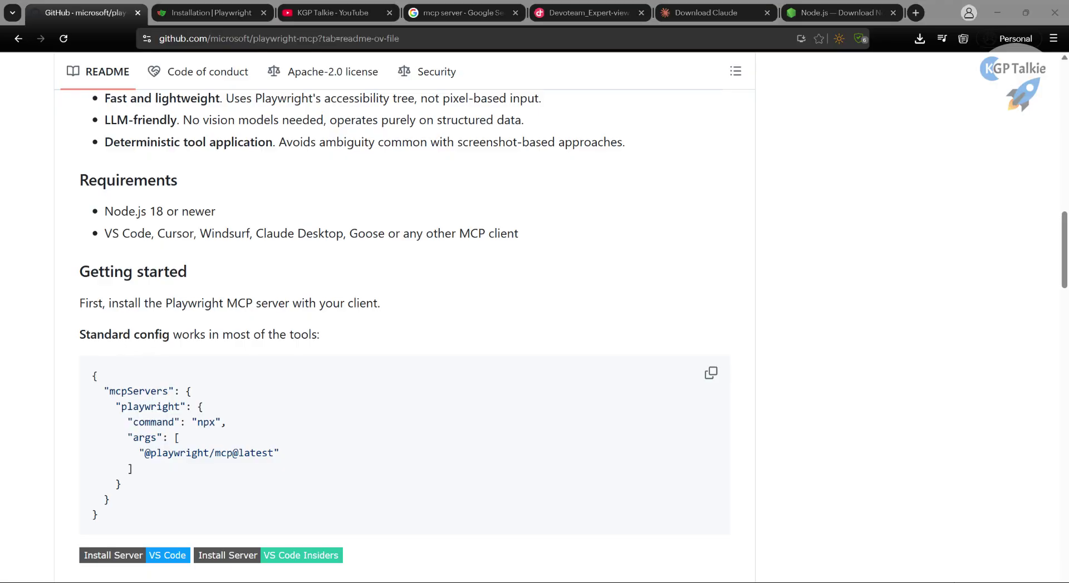
scroll(363, 346, "down", 2)
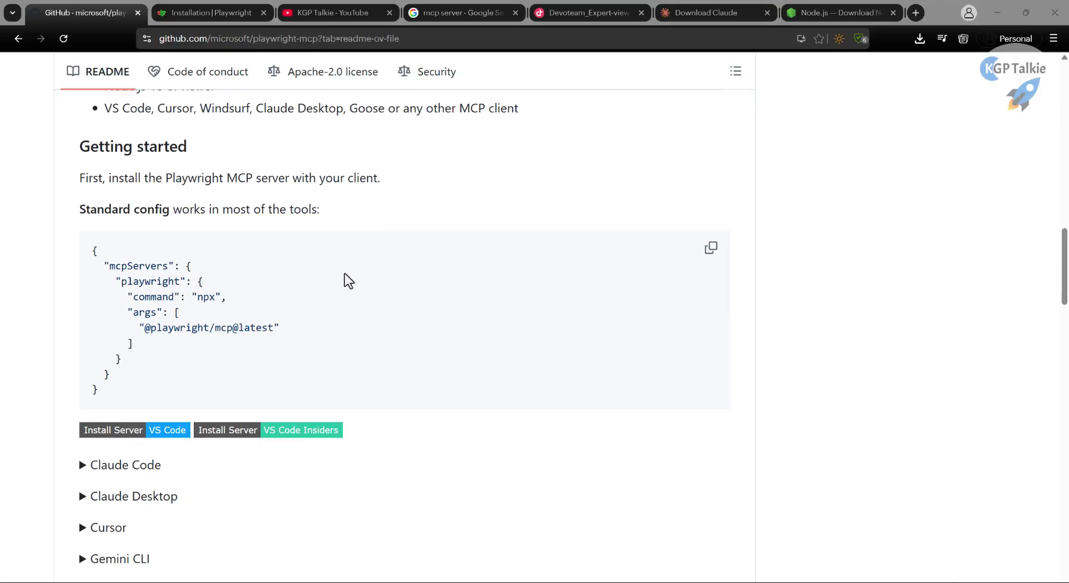
key("alt+Tab")
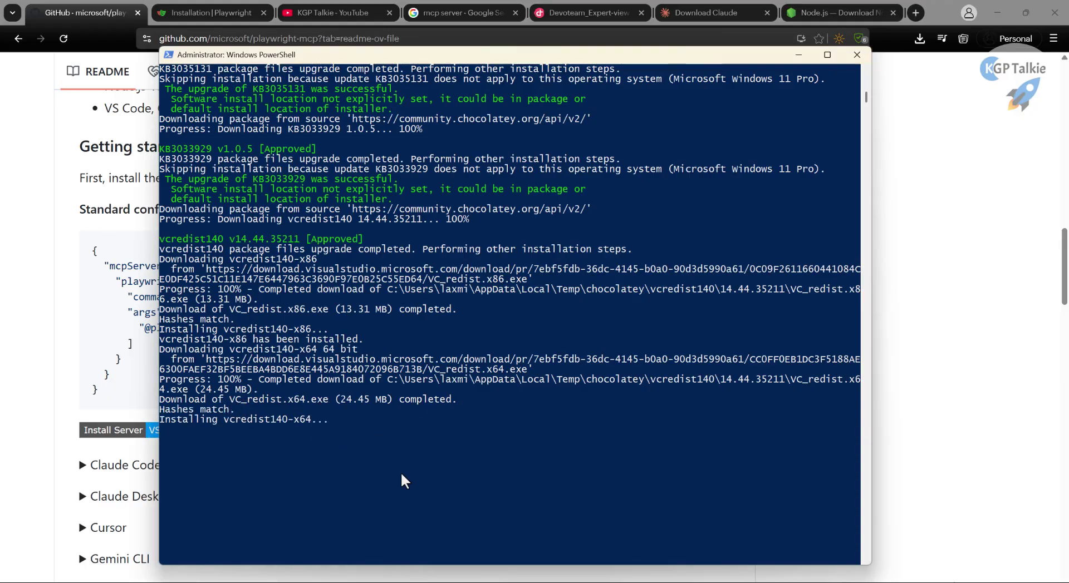
left_click(39, 342)
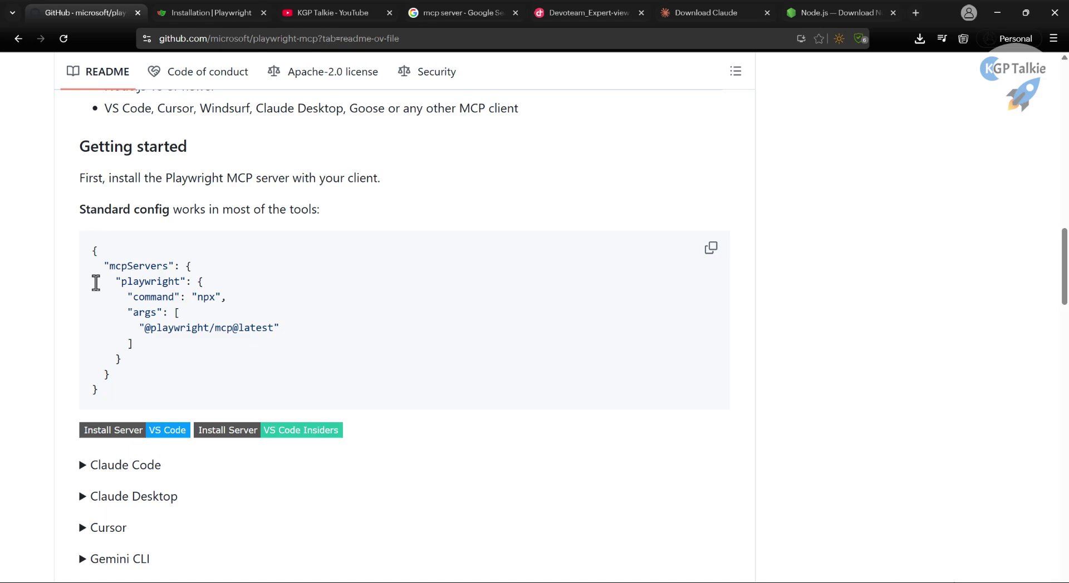
left_click(709, 251)
scroll(98, 294, "up", 1)
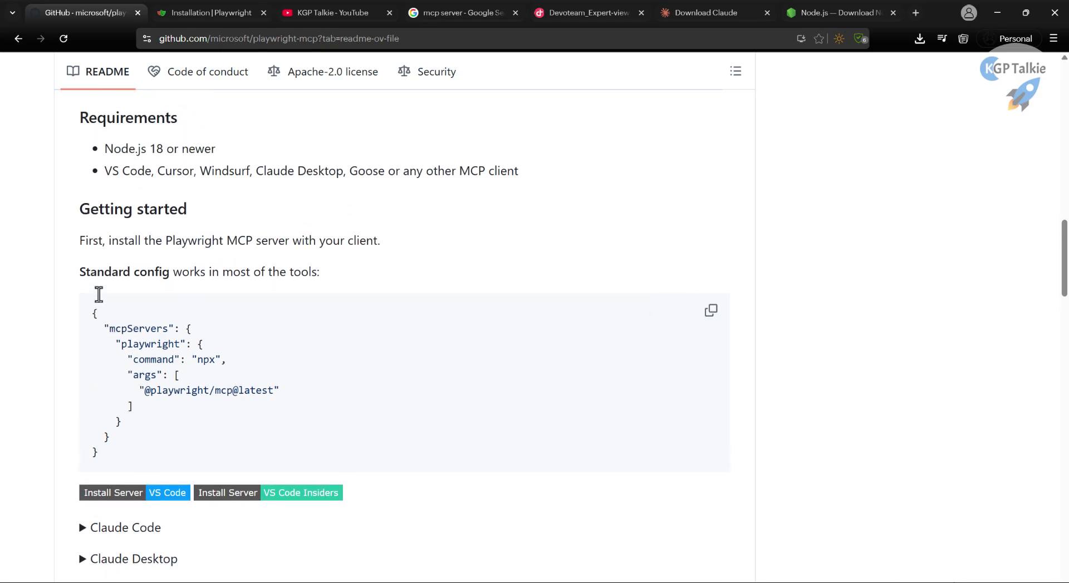
scroll(110, 302, "down", 1)
scroll(113, 303, "up", 1)
Switch to Claude Desktop and open claude_desktop_config.json for editing from the developer settings for local MCP servers
key("ctrl+alt+space")
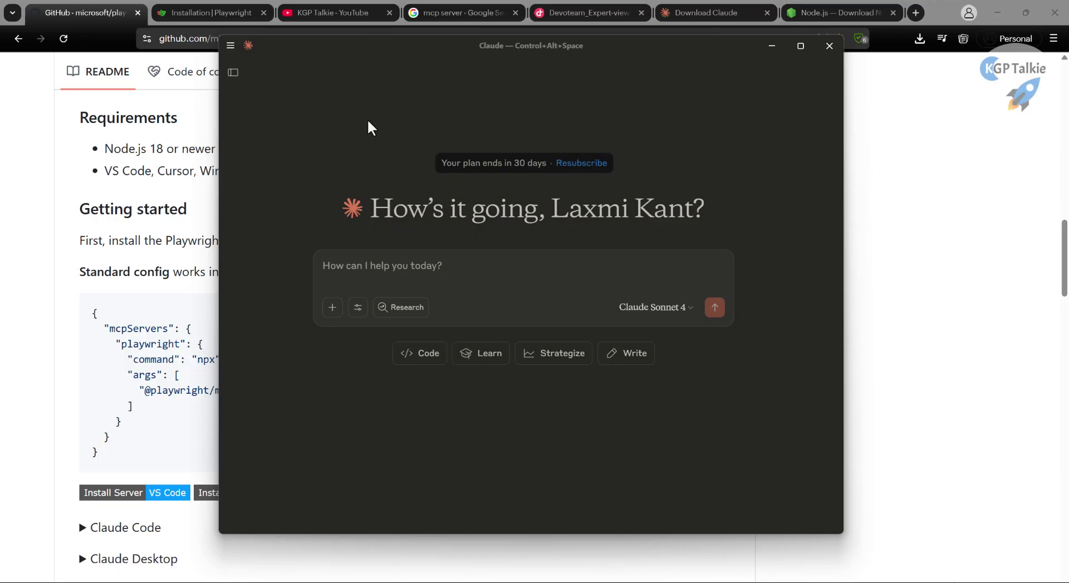
key("ctrl+comma")
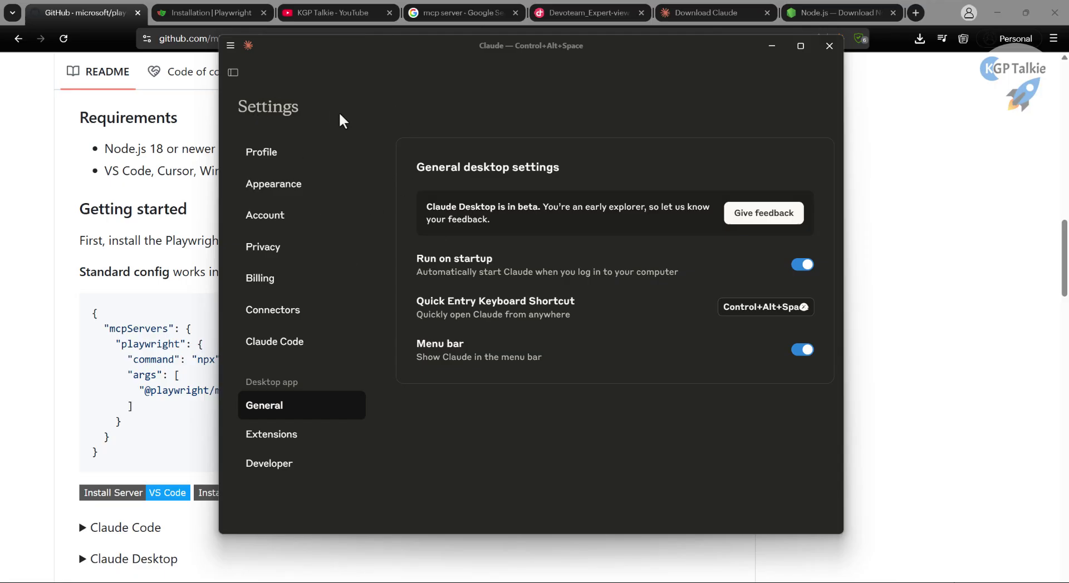
left_click(260, 467)
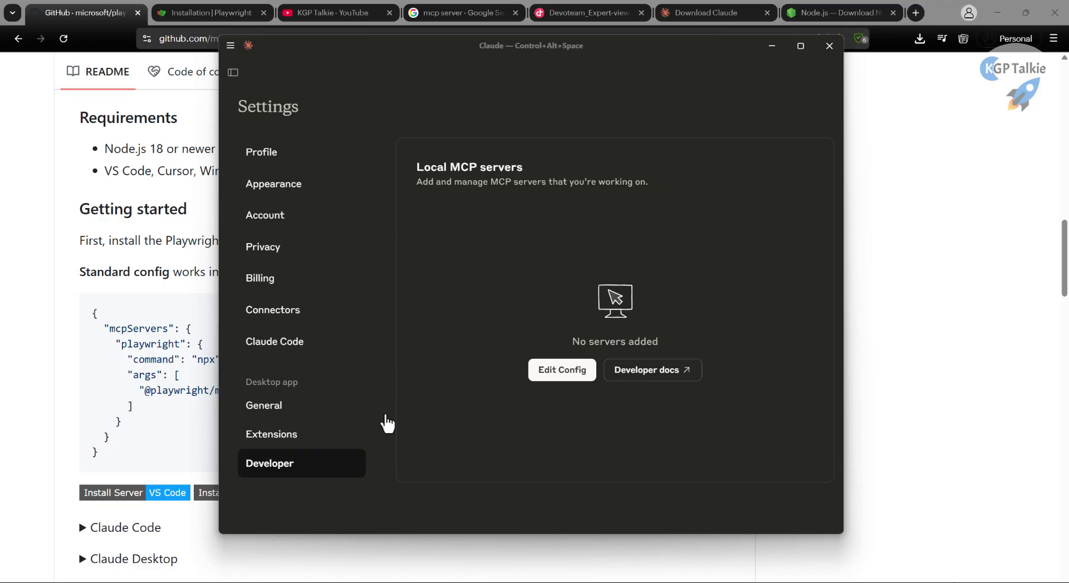
left_click(550, 372)
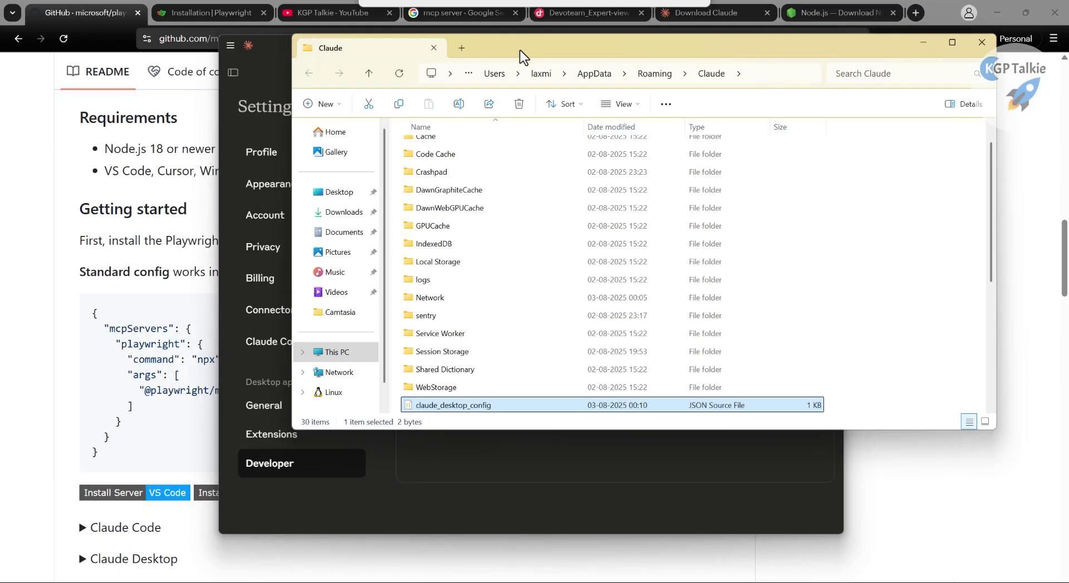
left_click_drag(520, 52, 421, 100)
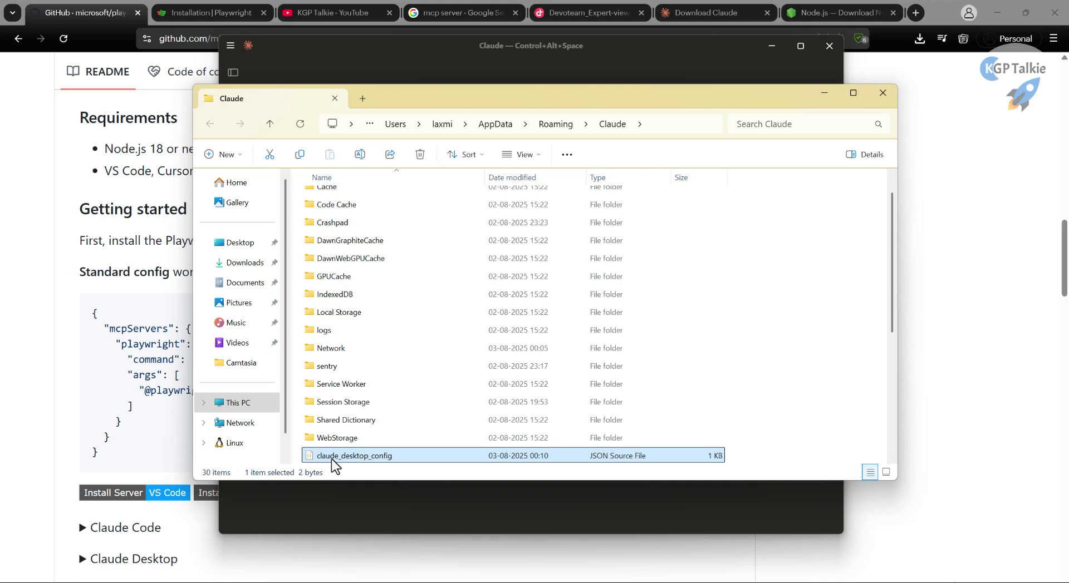
double_click(347, 455)
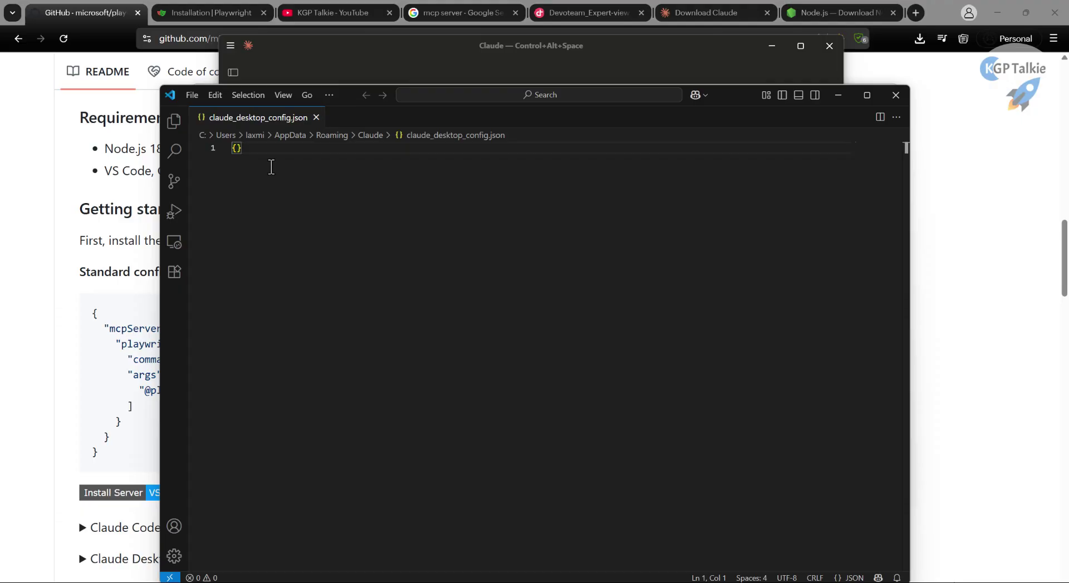
Enlarge the editor text and replace the empty braces in claude_desktop_config.json with the copied playwright server configuration
left_click_drag(248, 148, 208, 152)
key("ctrl+equal")
key("ctrl+equal")
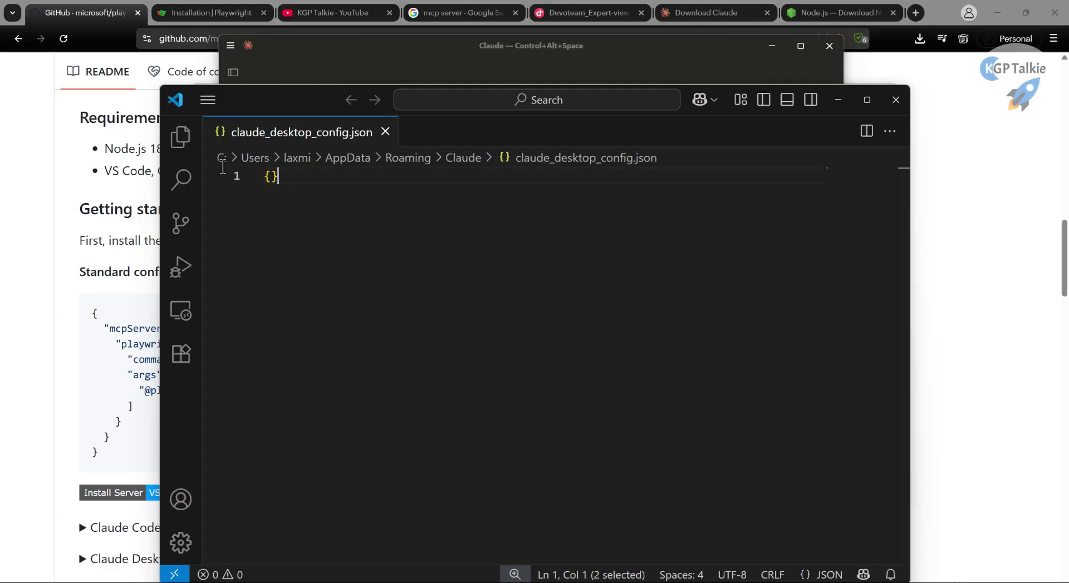
left_click(323, 192)
key("BackSpace")
key("BackSpace")
key("ctrl+v")
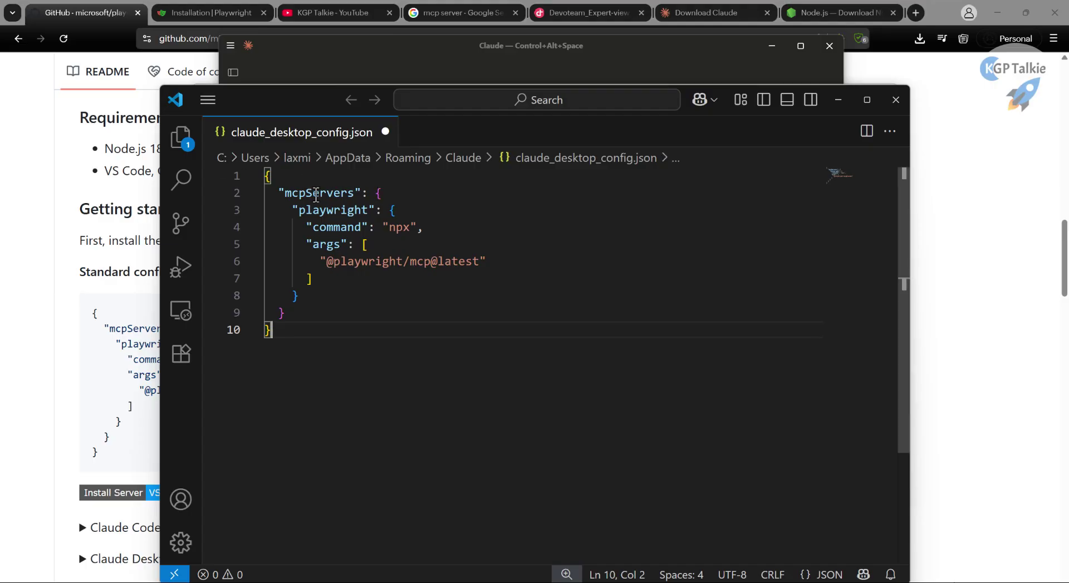
left_click_drag(384, 193, 266, 193)
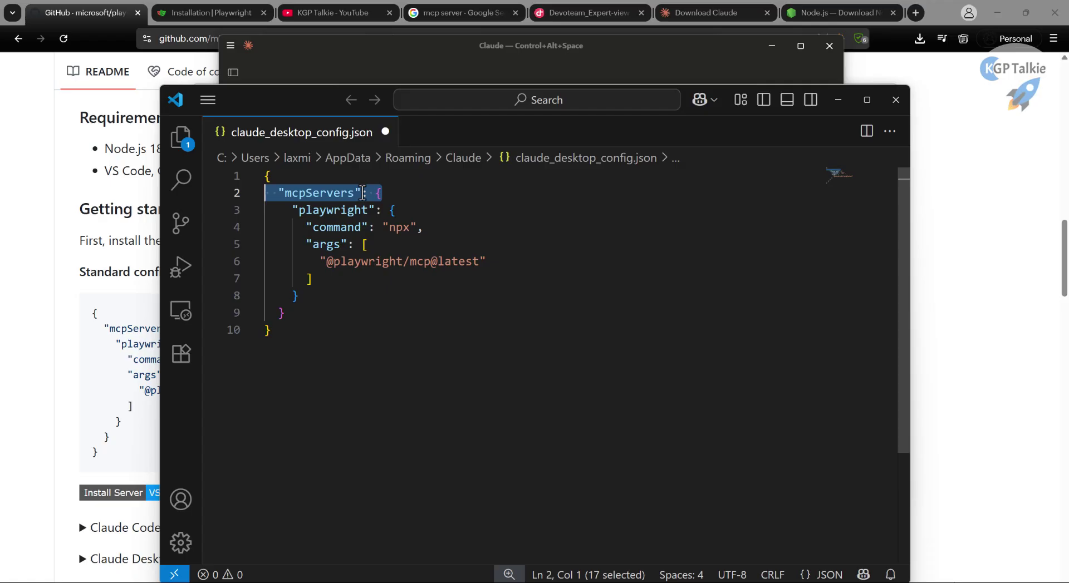
left_click(362, 193)
left_click_drag(384, 193, 247, 191)
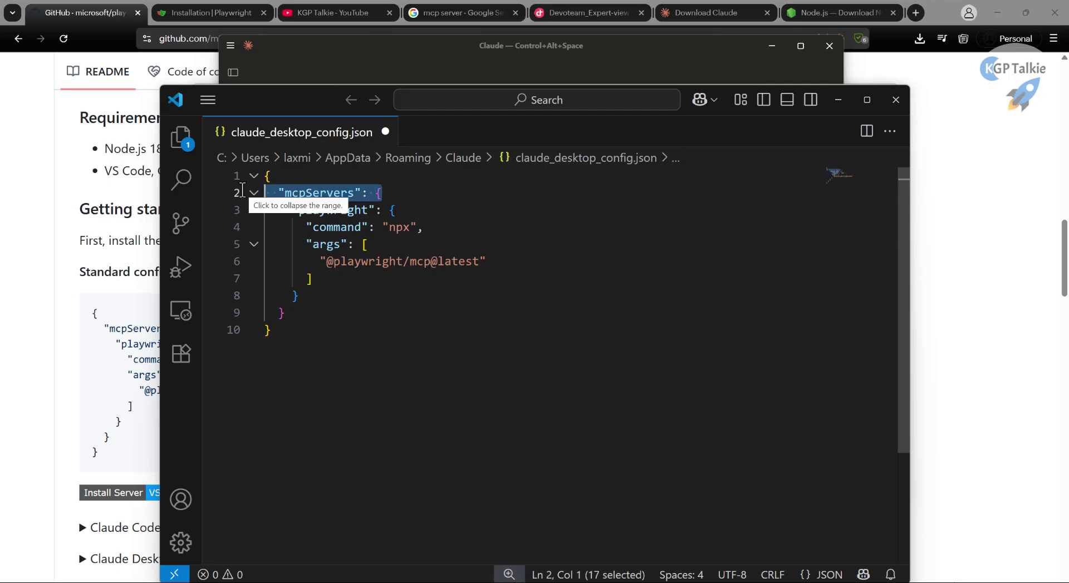
left_click(319, 213)
left_click(415, 211)
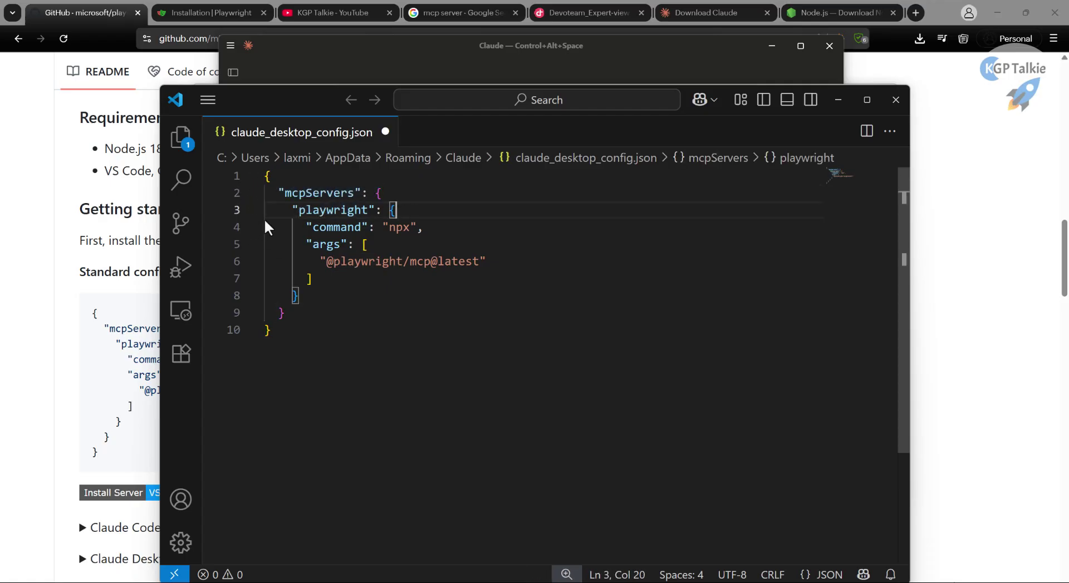
left_click(254, 210)
left_click_drag(348, 226, 291, 211)
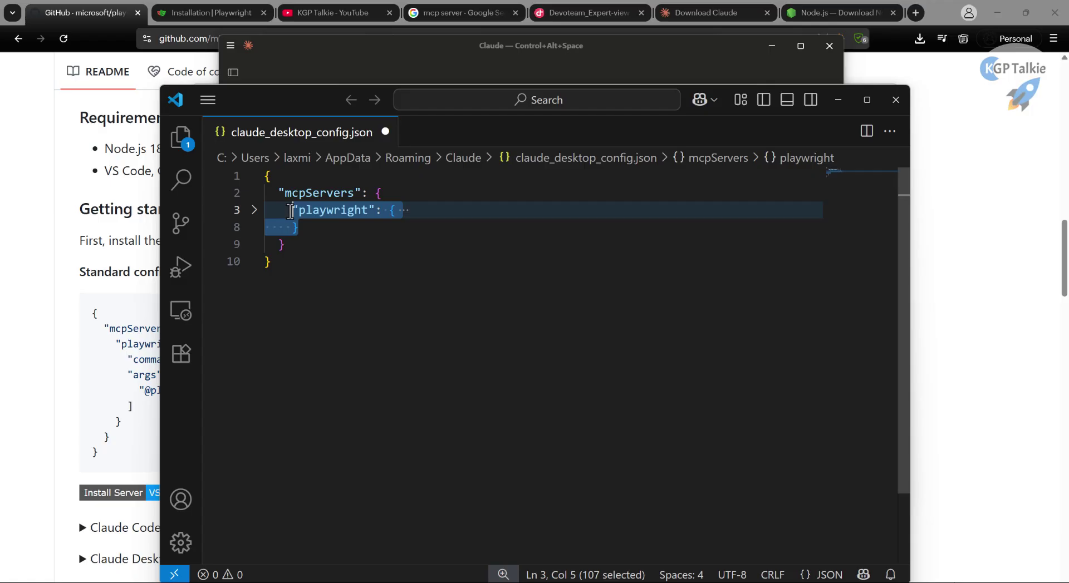
left_click(306, 225)
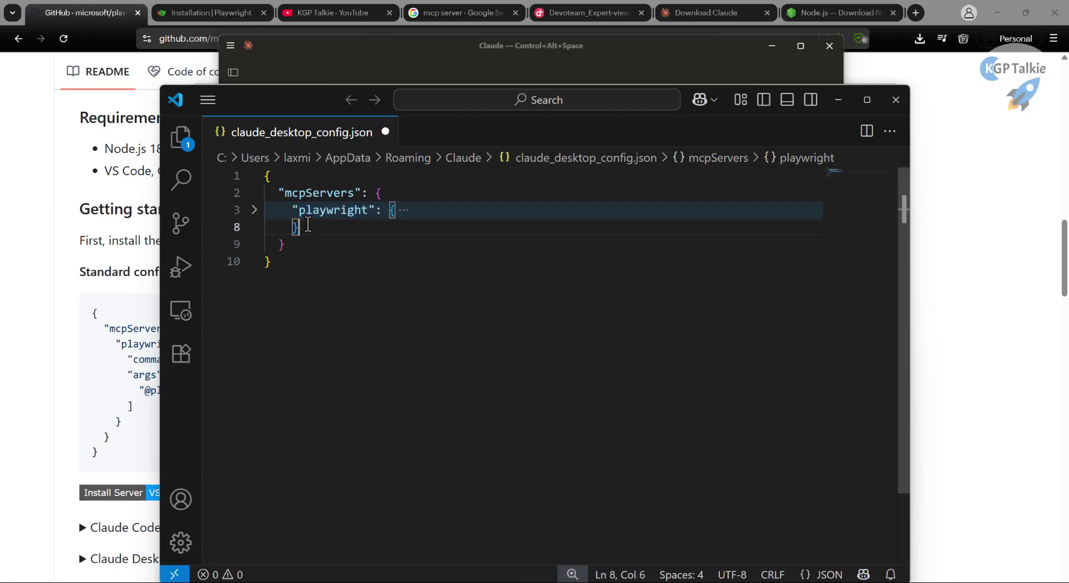
left_click(255, 212)
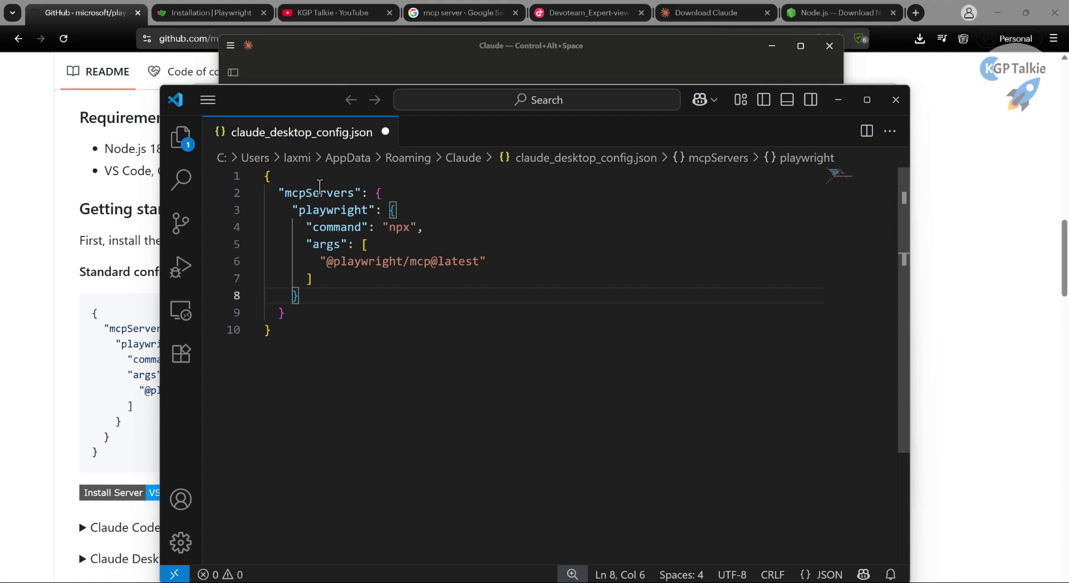
double_click(315, 212)
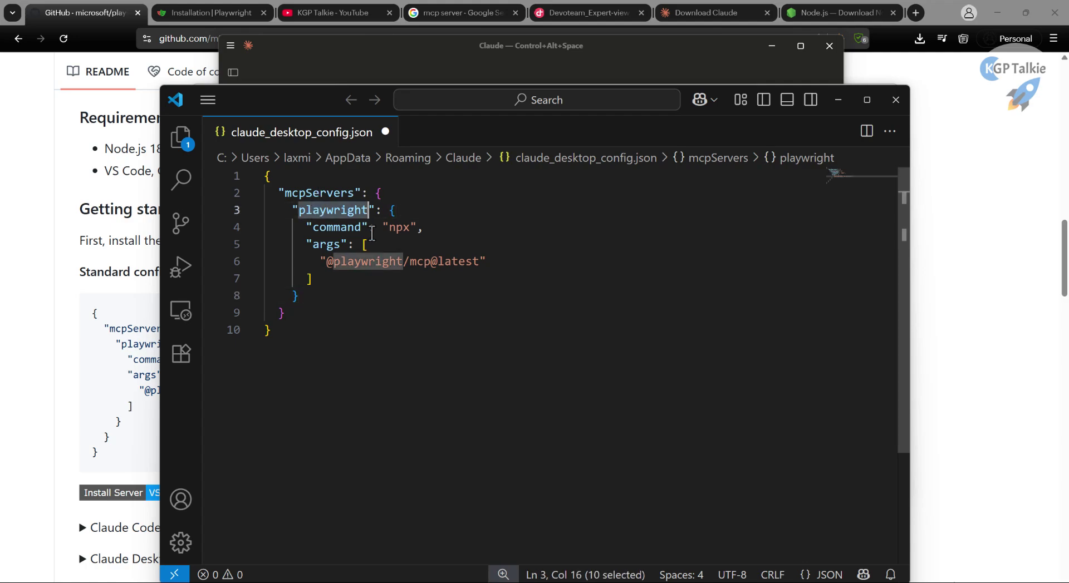
left_click_drag(391, 228, 409, 228)
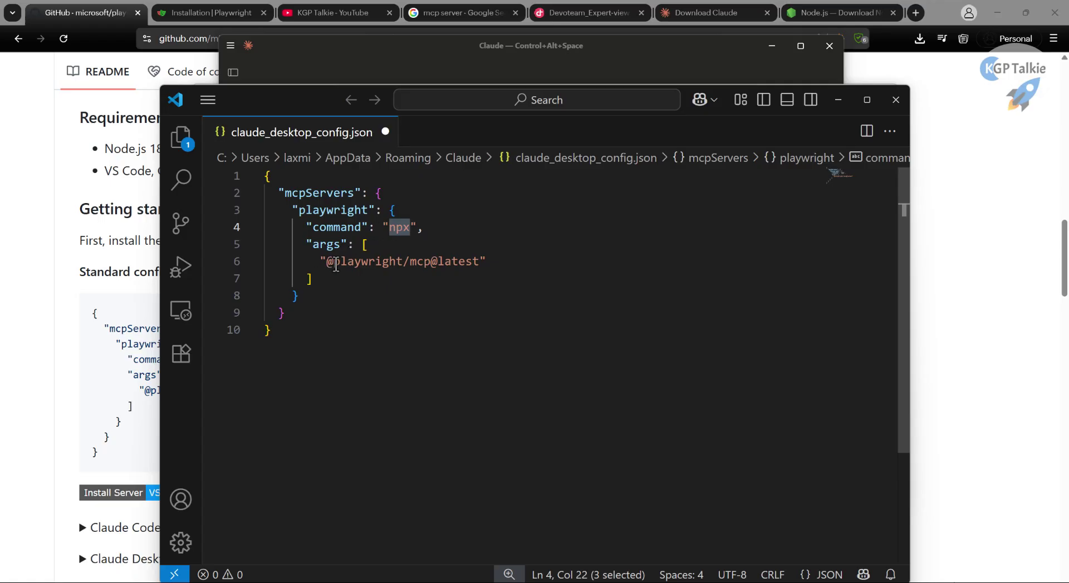
left_click_drag(327, 262, 473, 262)
double_click(400, 227)
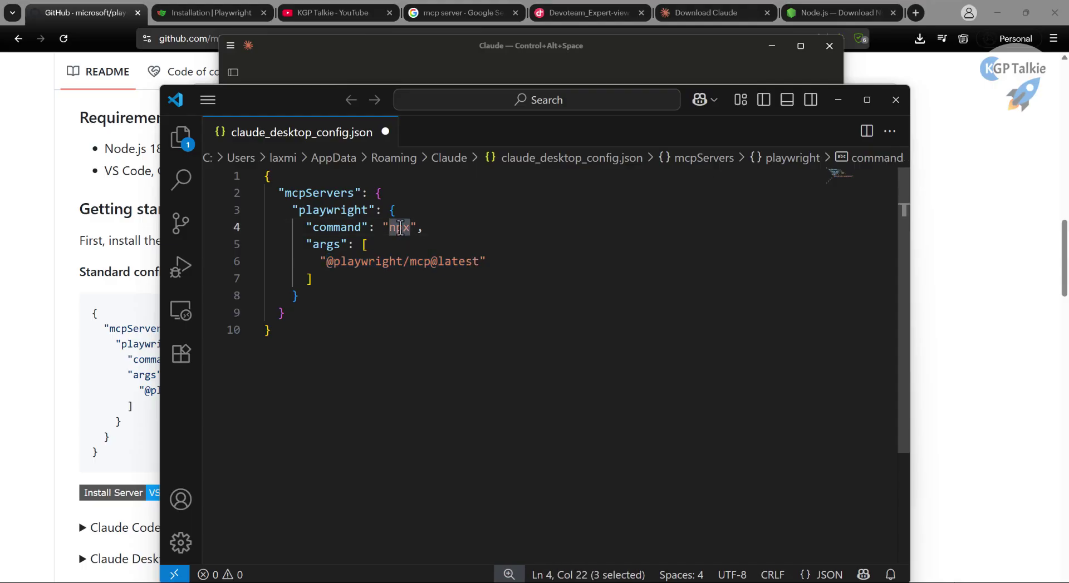
Exit the finished PowerShell script for the additional tools and save claude_desktop_config.json
left_click(841, 556)
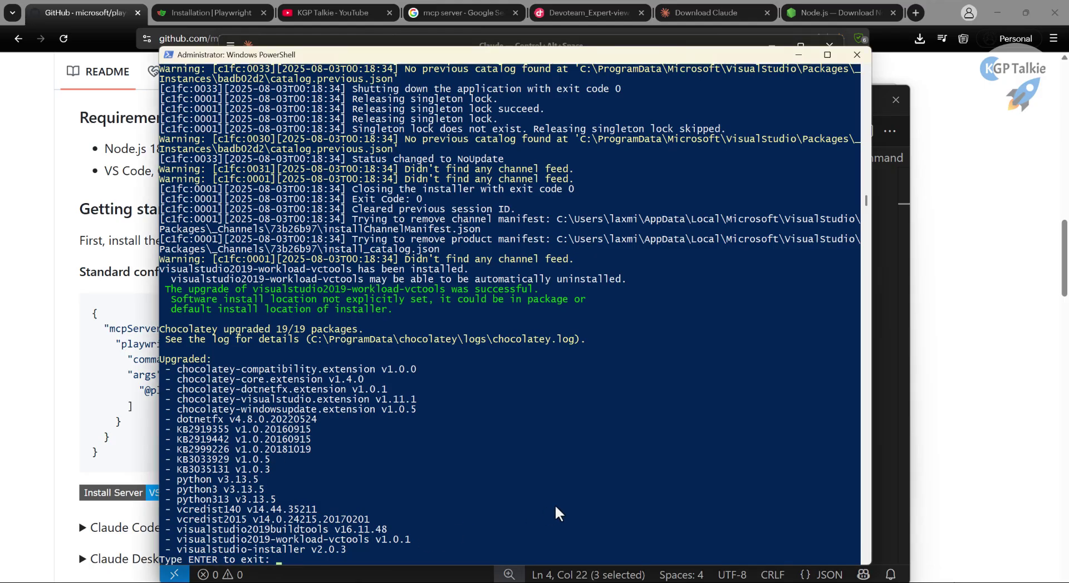
key("Return")
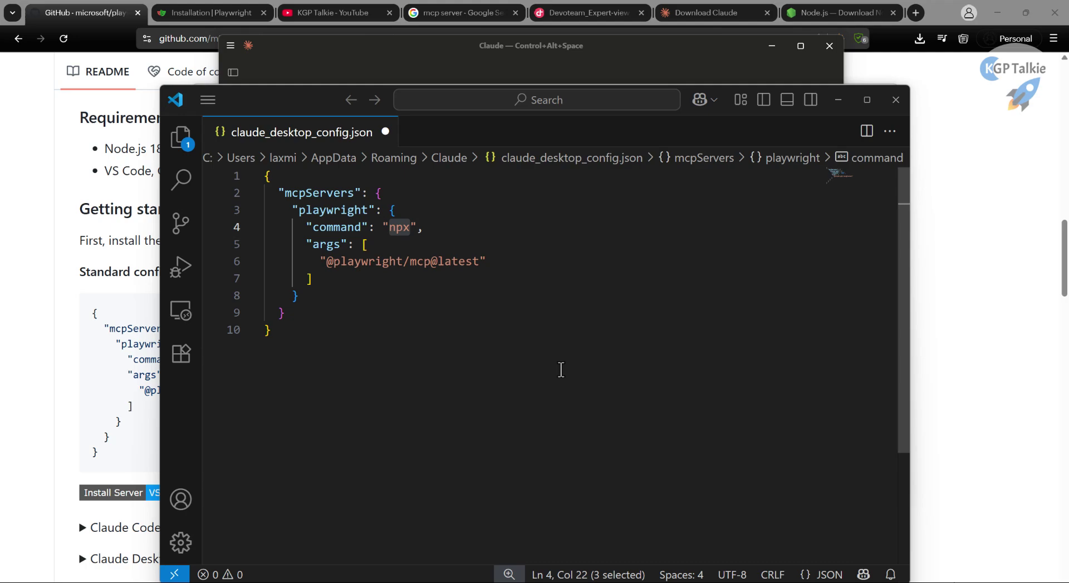
left_click(359, 229)
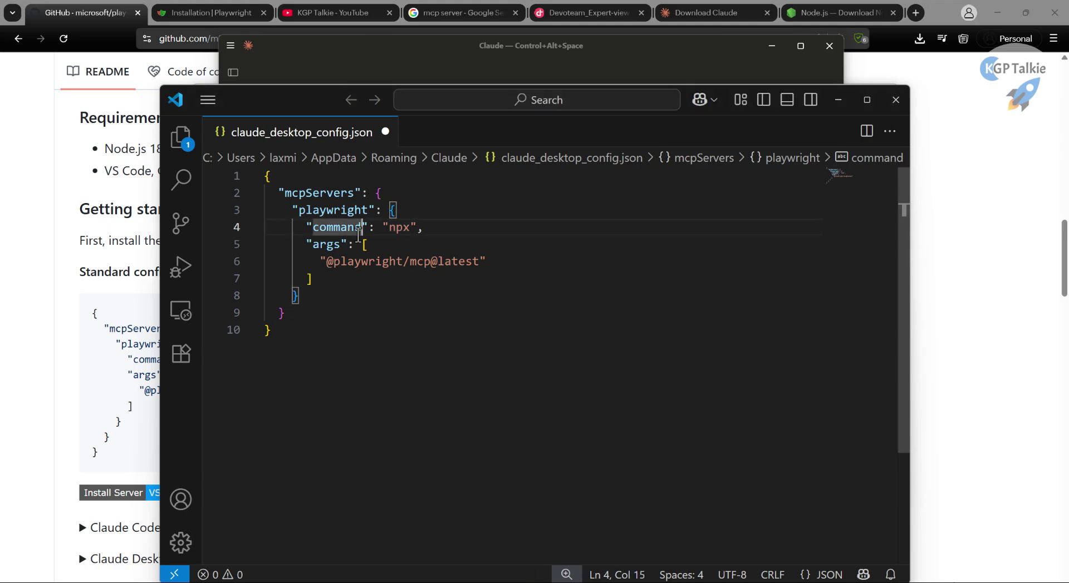
left_click(340, 278)
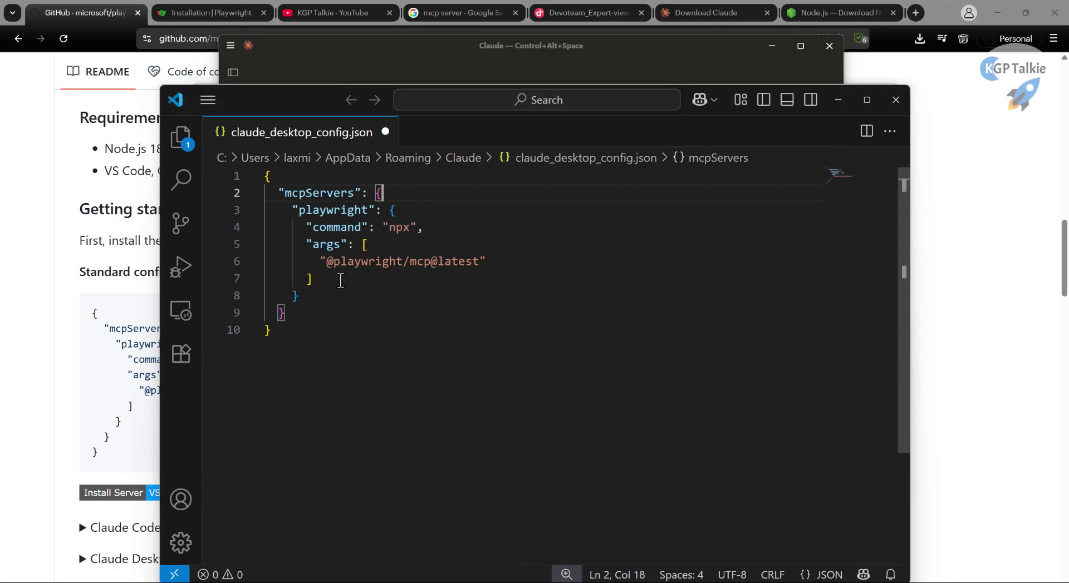
left_click(333, 299)
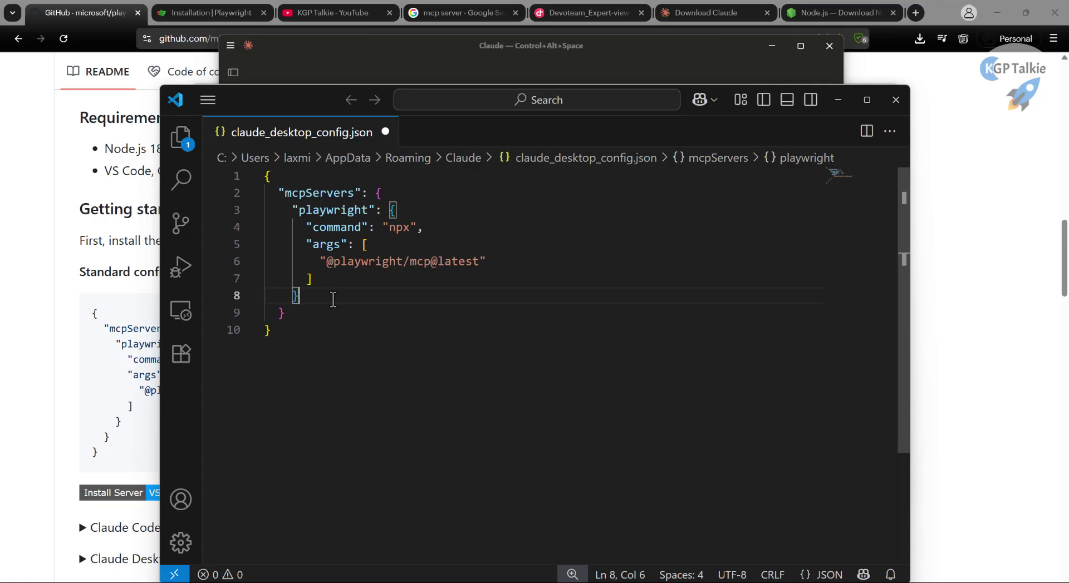
key("ctrl+s")
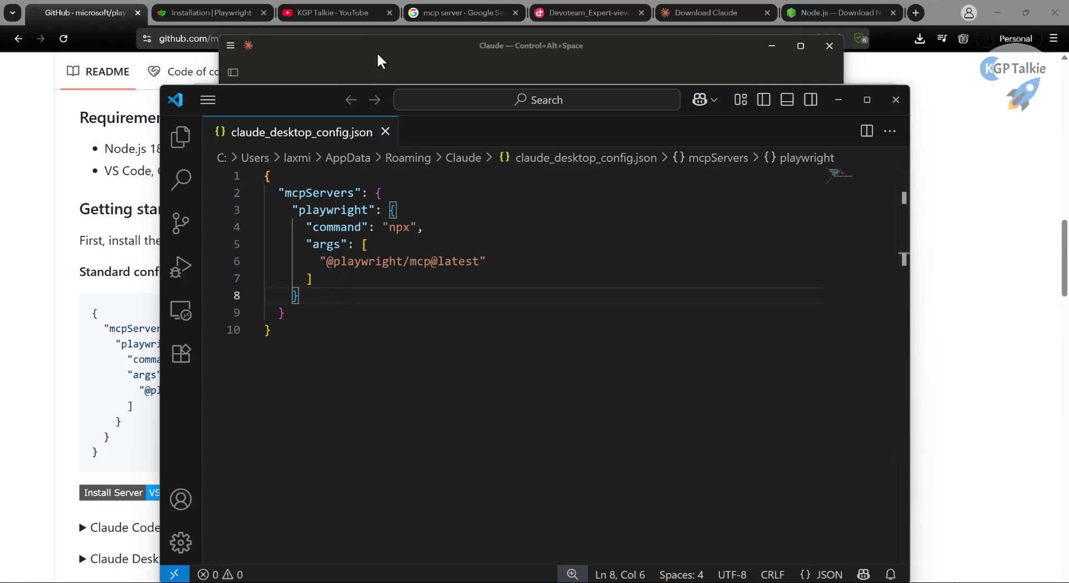
Quit Claude Desktop completely, including its background process, and relaunch it to load the saved configuration
left_click(354, 62)
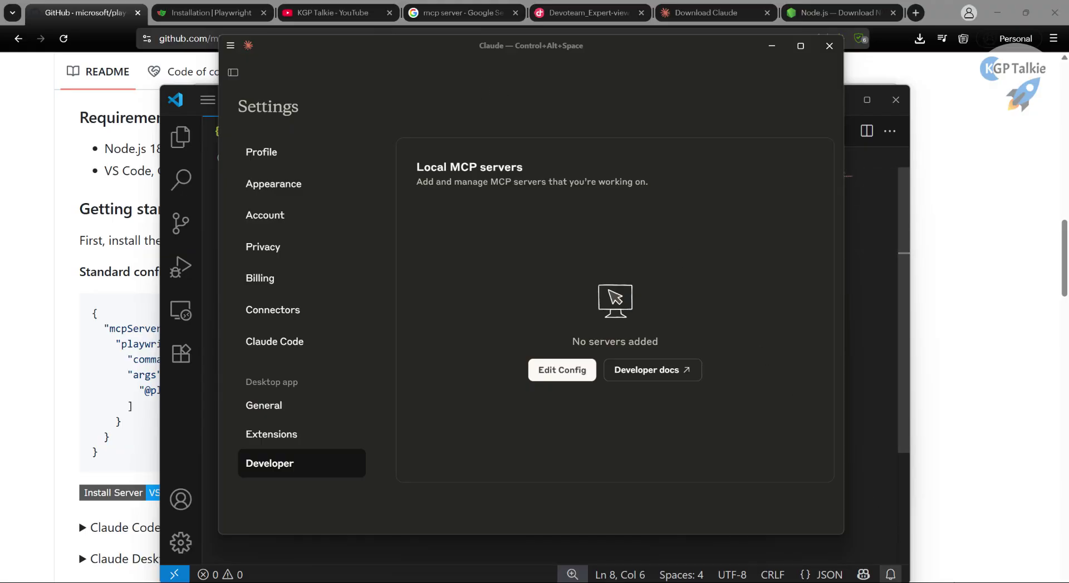
left_click(891, 581)
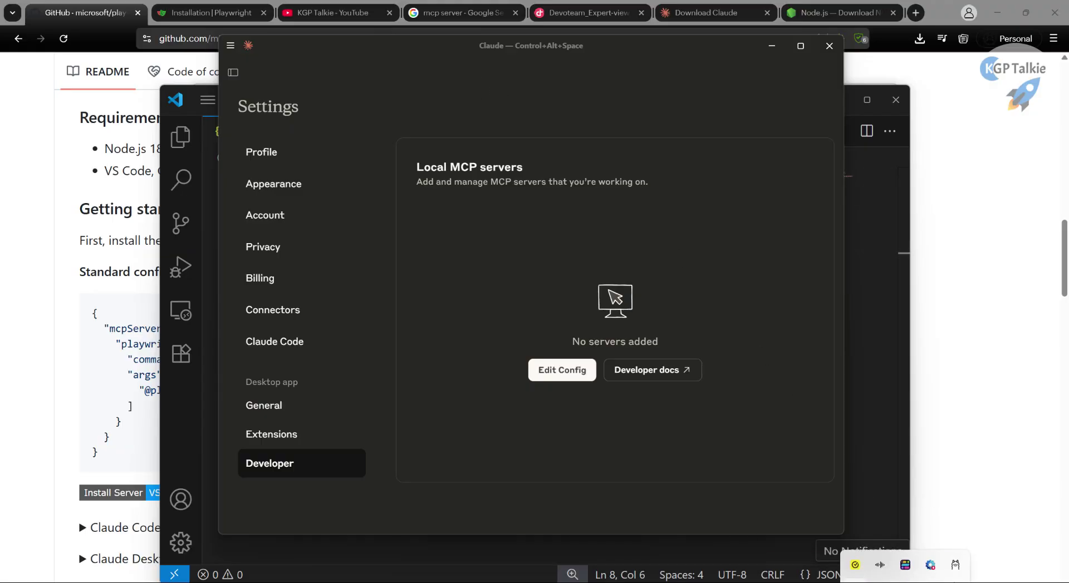
right_click(858, 576)
left_click(867, 574)
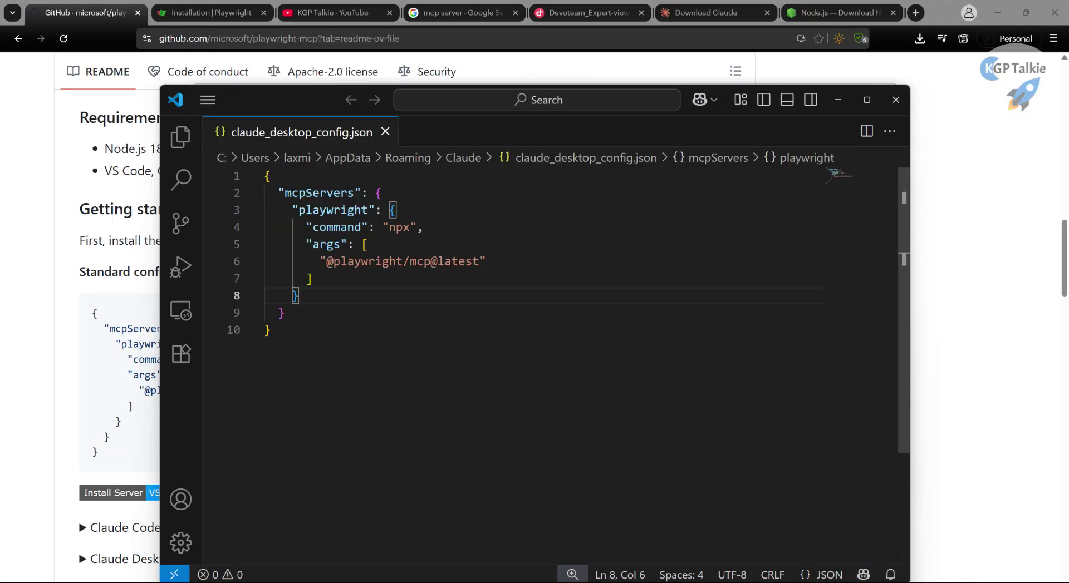
key("super")
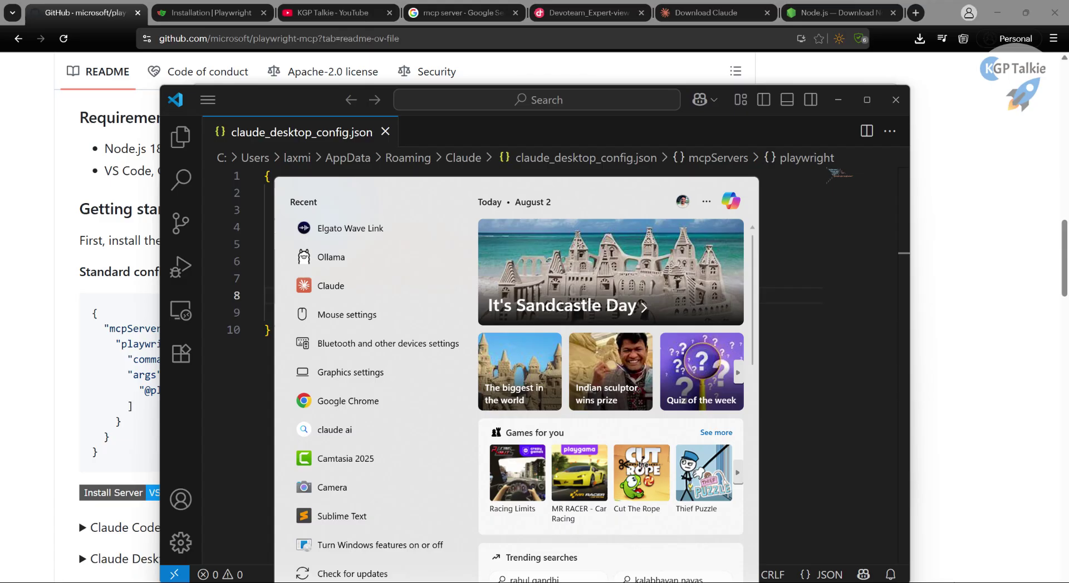
left_click(330, 287)
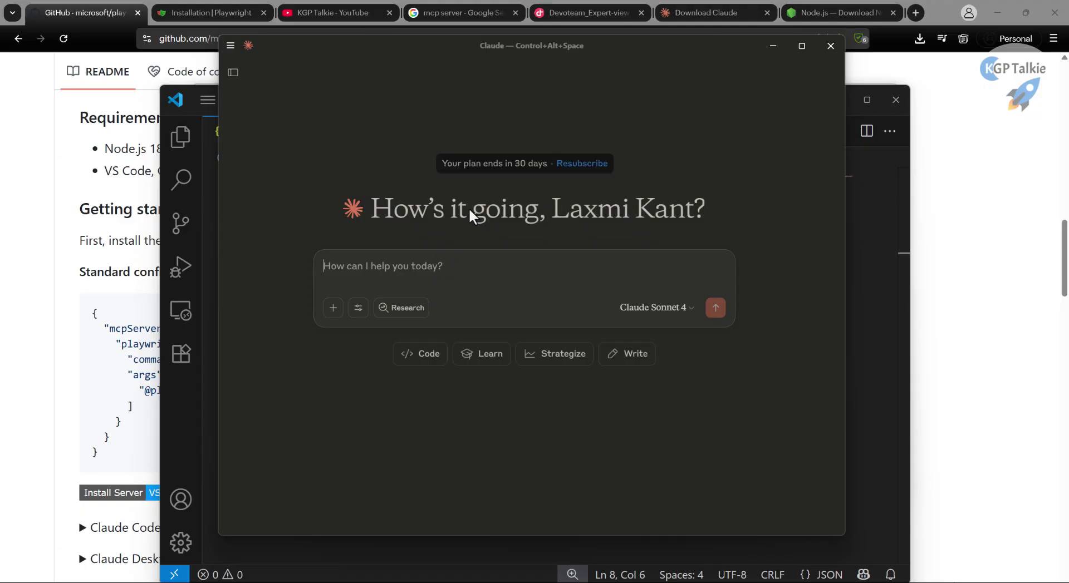
Inspect the browser tools that the playwright server offers in the new chat
left_click(359, 309)
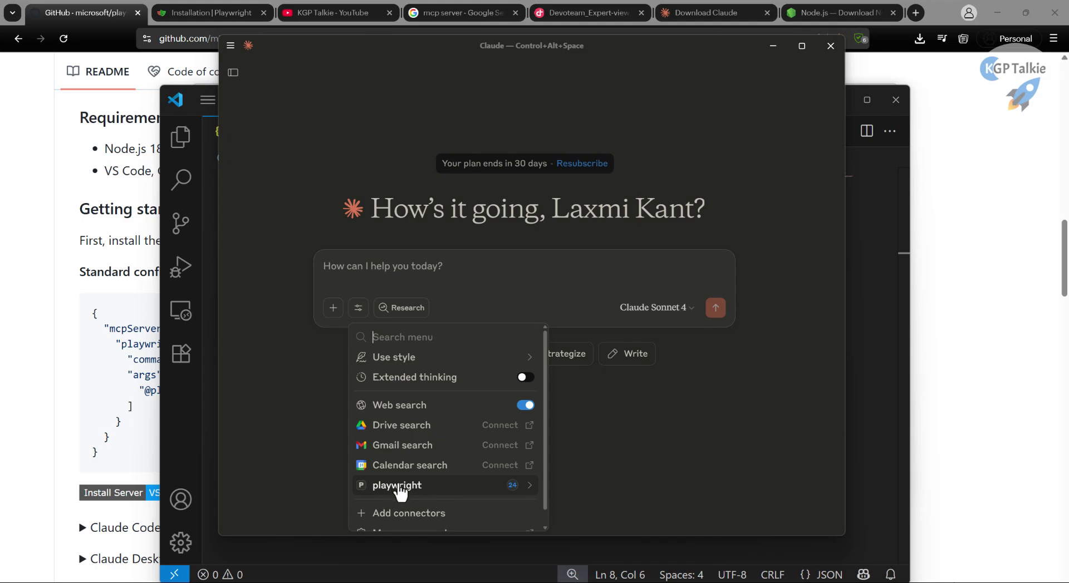
left_click(434, 488)
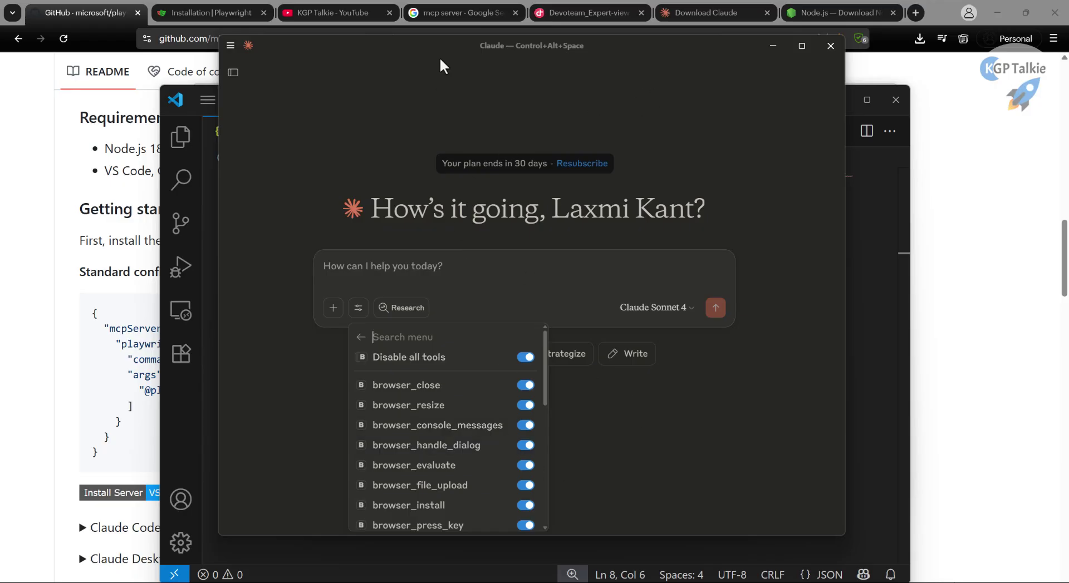
Read the playwright tool list through to browser_wait_for and close it
scroll(425, 470, "down", 5)
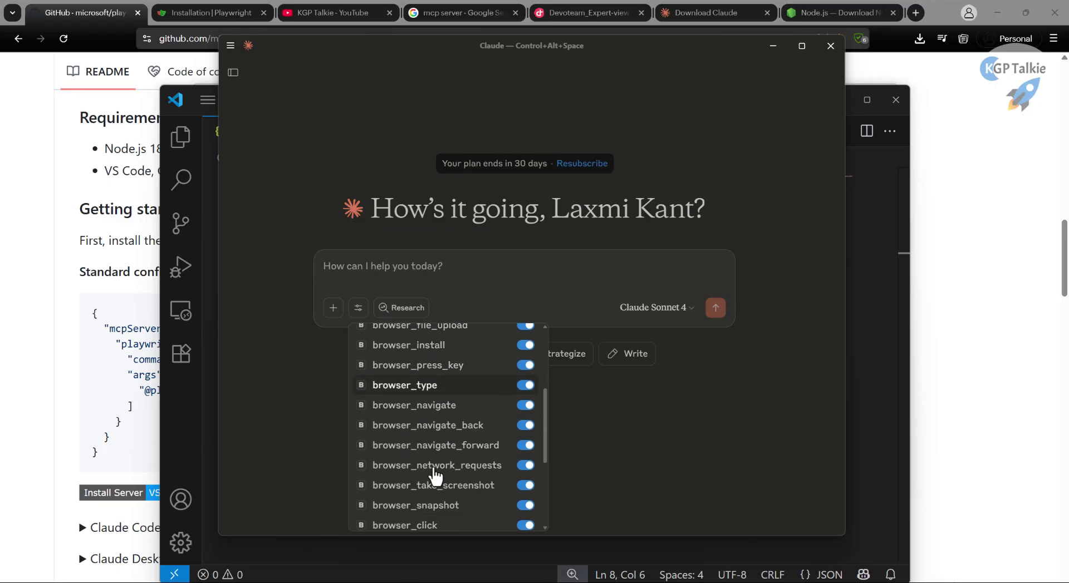
scroll(434, 477, "down", 1)
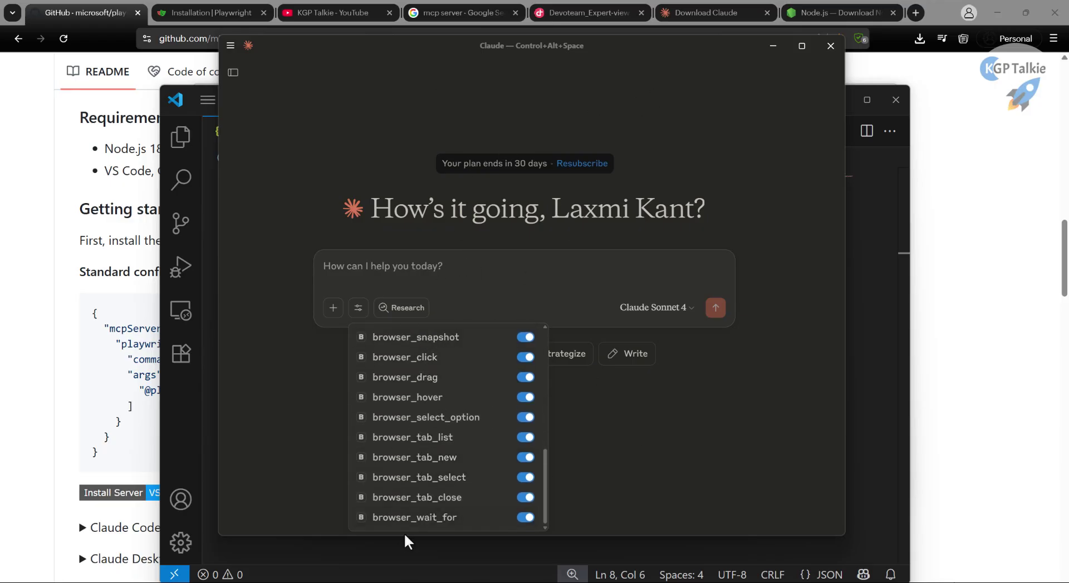
scroll(469, 493, "up", 3)
scroll(469, 492, "up", 4)
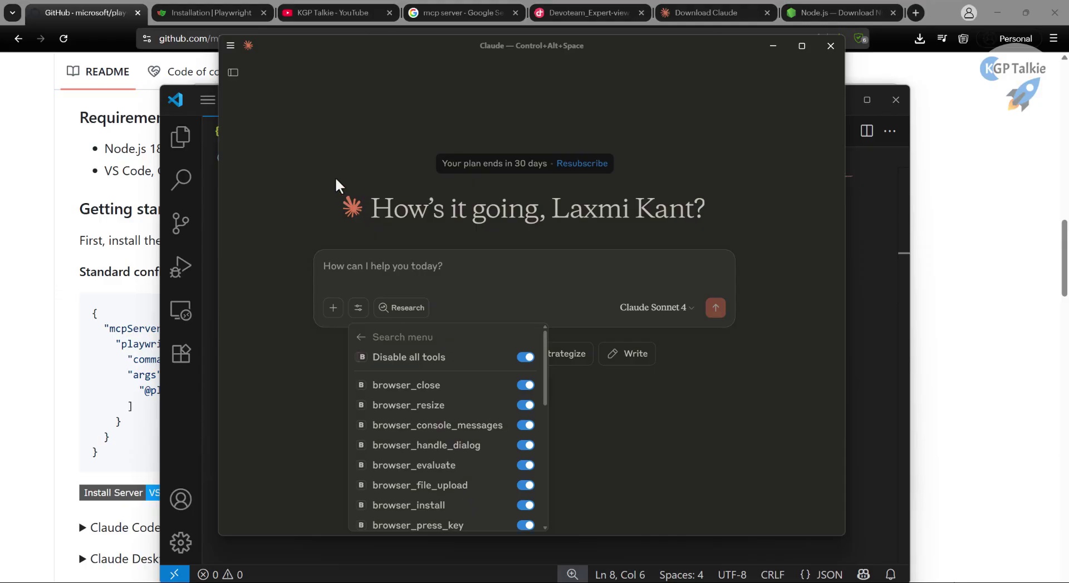
key("Escape")
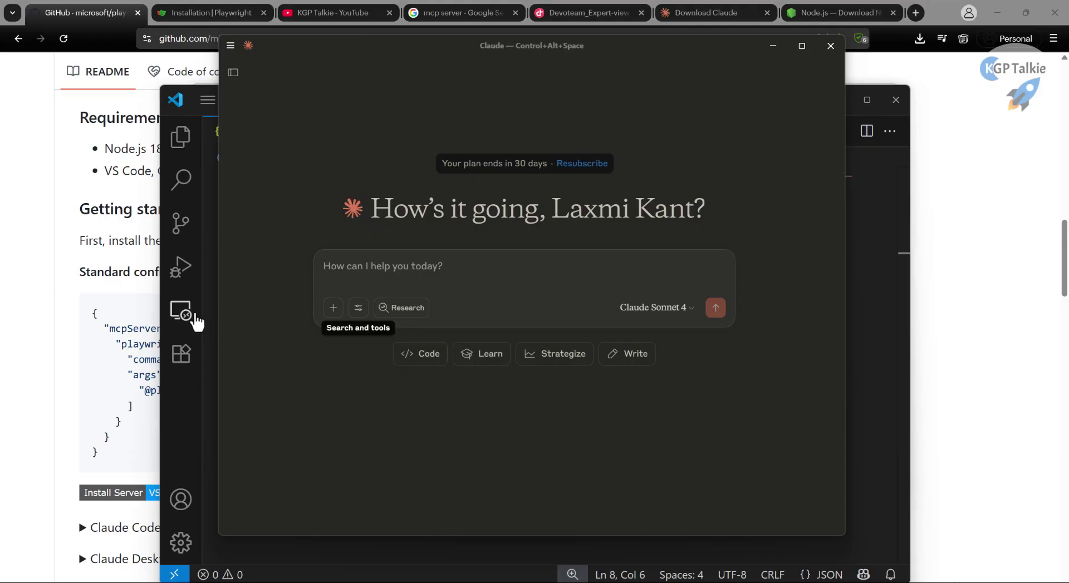
Review the supported "args" options, such as --allowed-origins and --blocked-origins, in the Configuration section of the Playwright MCP README
left_click(131, 127)
scroll(277, 238, "down", 10)
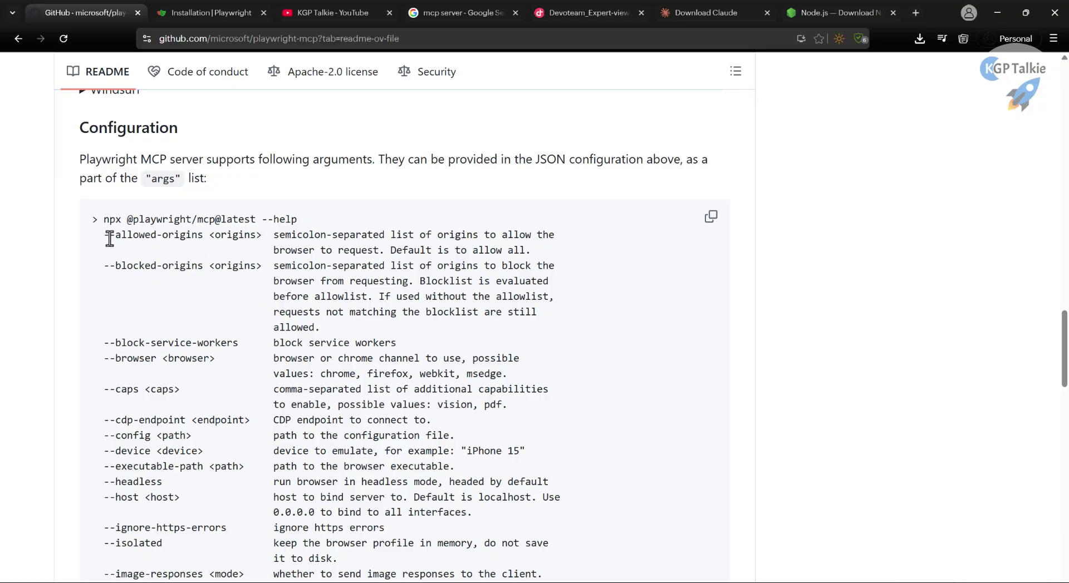
left_click_drag(110, 239, 189, 234)
left_click_drag(109, 266, 174, 283)
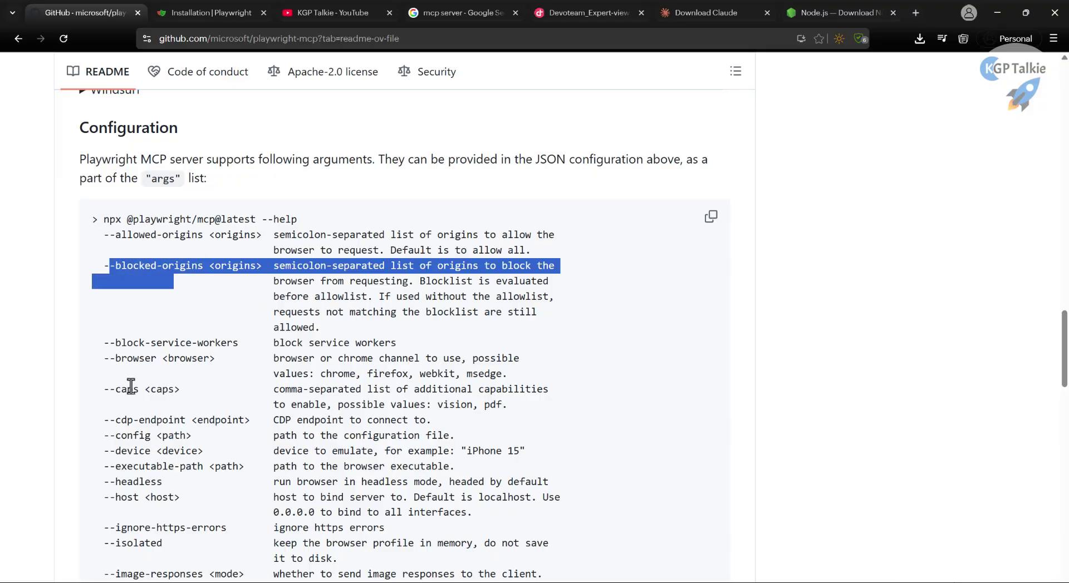
scroll(112, 434, "down", 1)
scroll(246, 239, "up", 1)
left_click(256, 240)
scroll(160, 337, "down", 5)
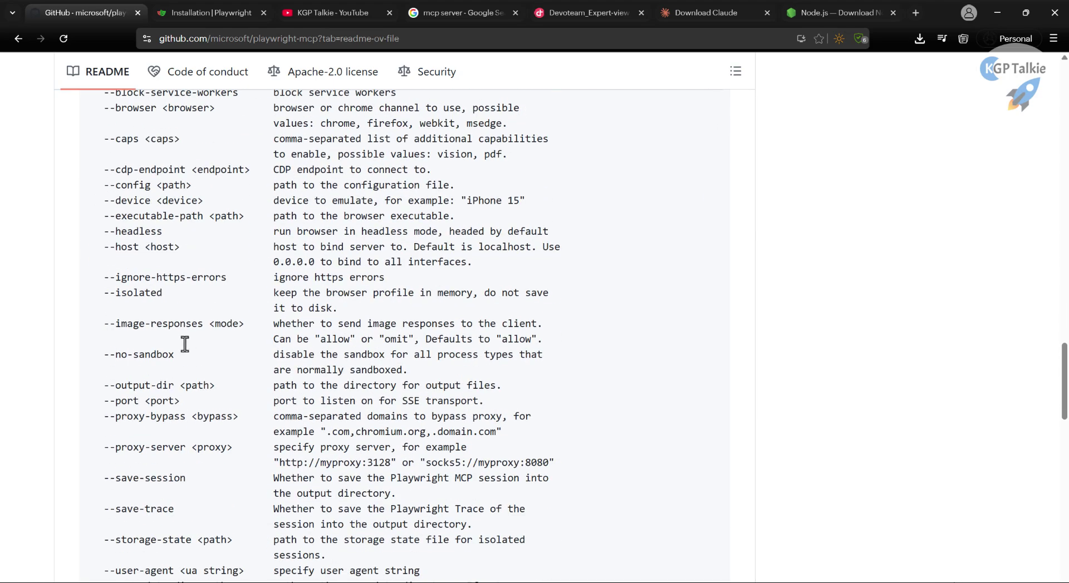
scroll(175, 305, "up", 3)
scroll(177, 304, "up", 1)
left_click_drag(121, 172, 156, 295)
left_click_drag(151, 115, 175, 115)
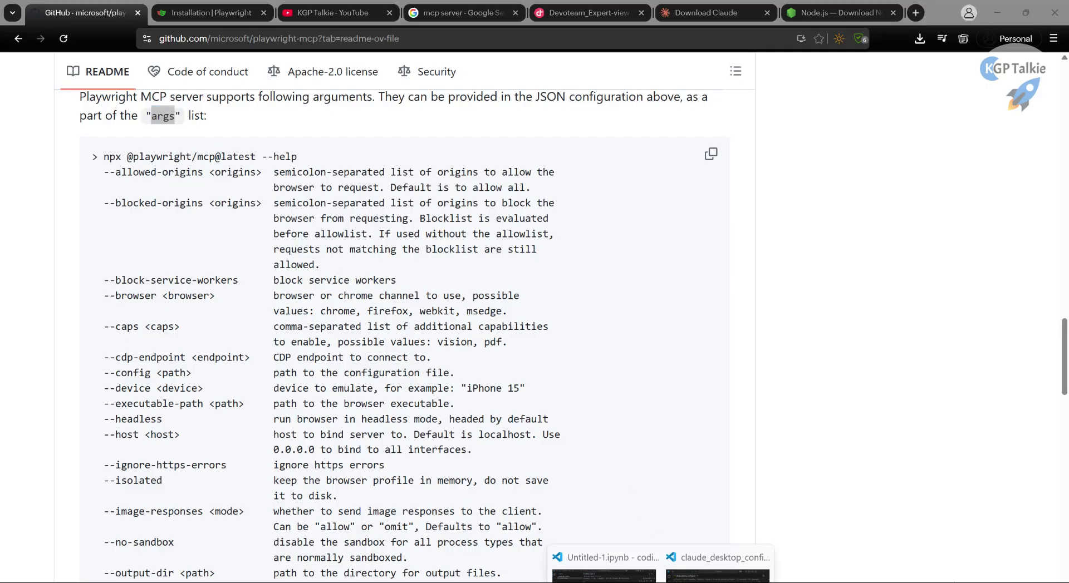
Compare the args list in claude_desktop_config.json with the remaining README options down to --viewport-size
left_click(686, 578)
left_click(378, 245)
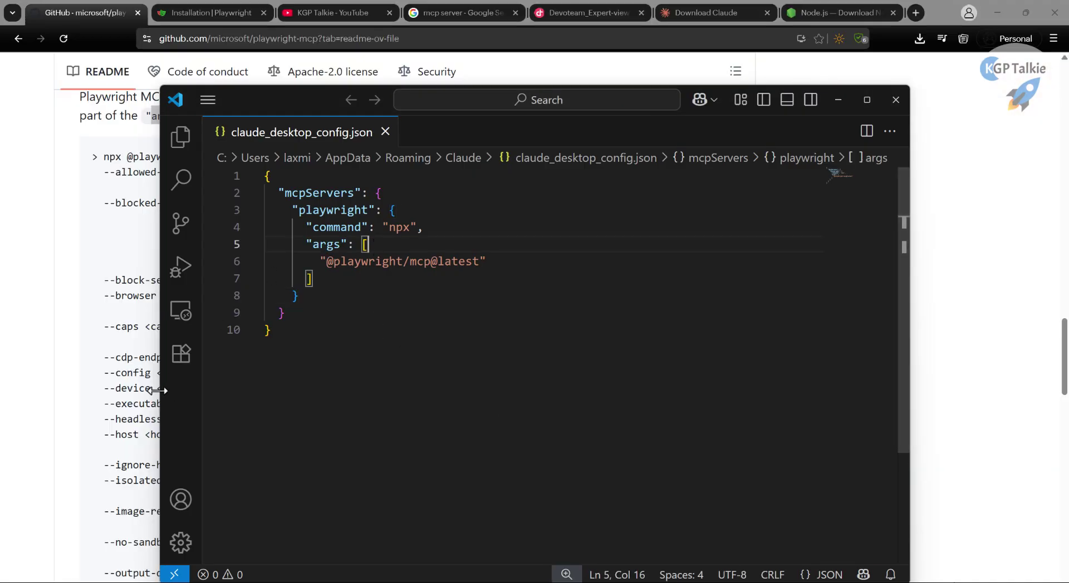
scroll(156, 468, "down", 2)
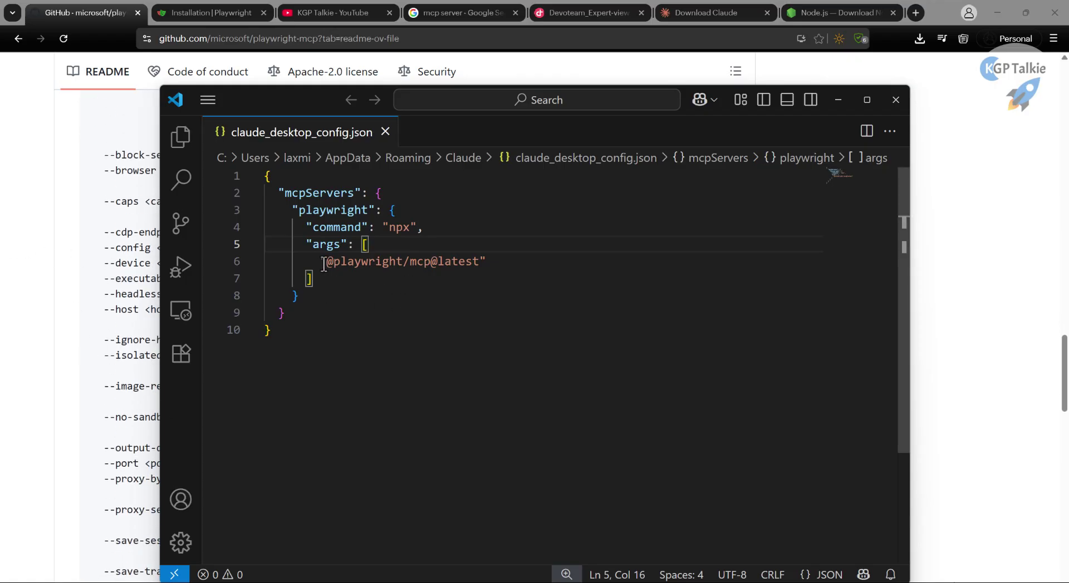
scroll(273, 357, "down", 2)
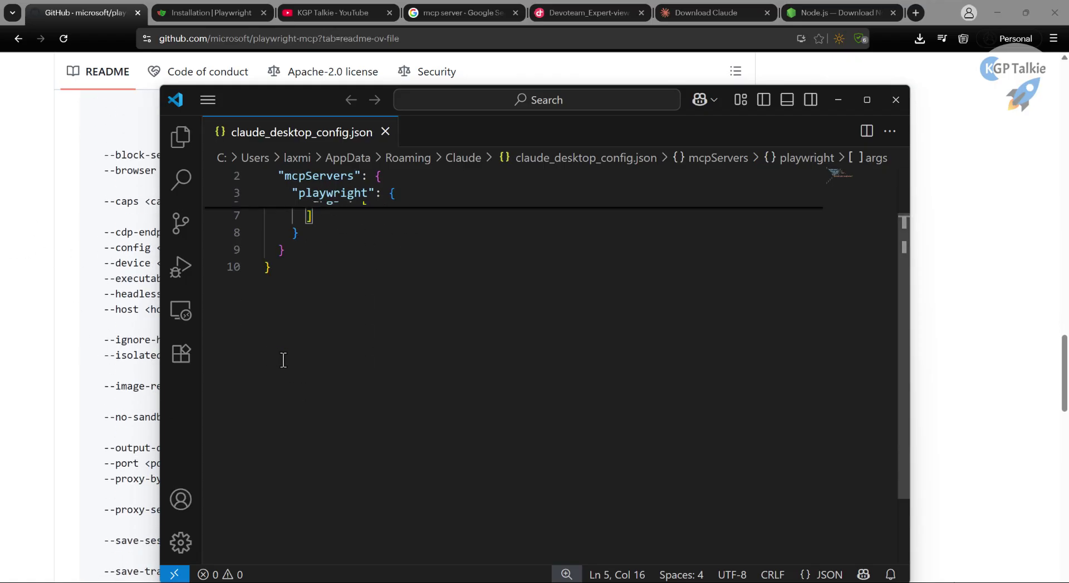
left_click(145, 339)
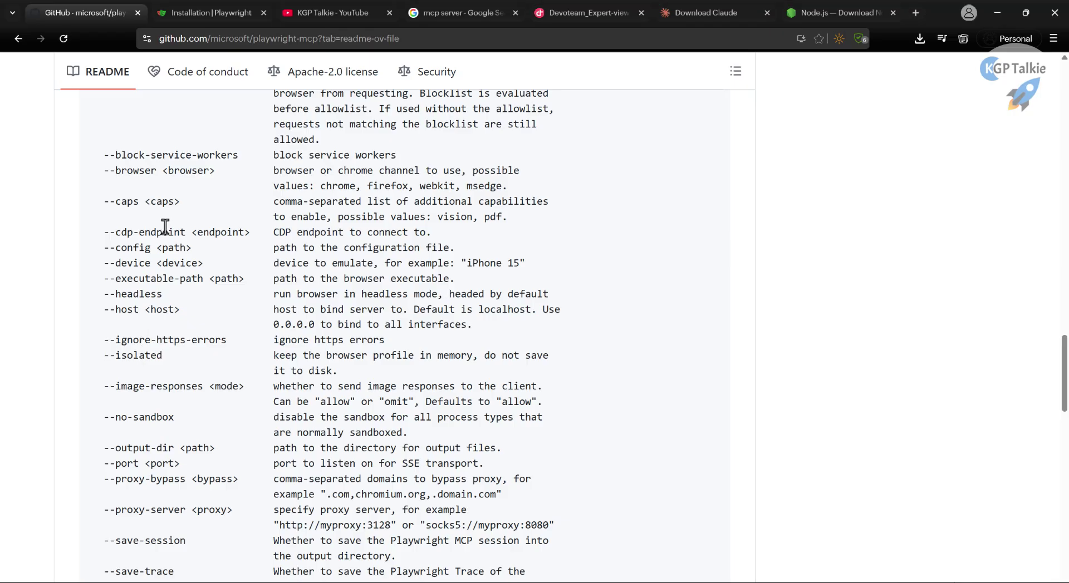
scroll(165, 225, "down", 5)
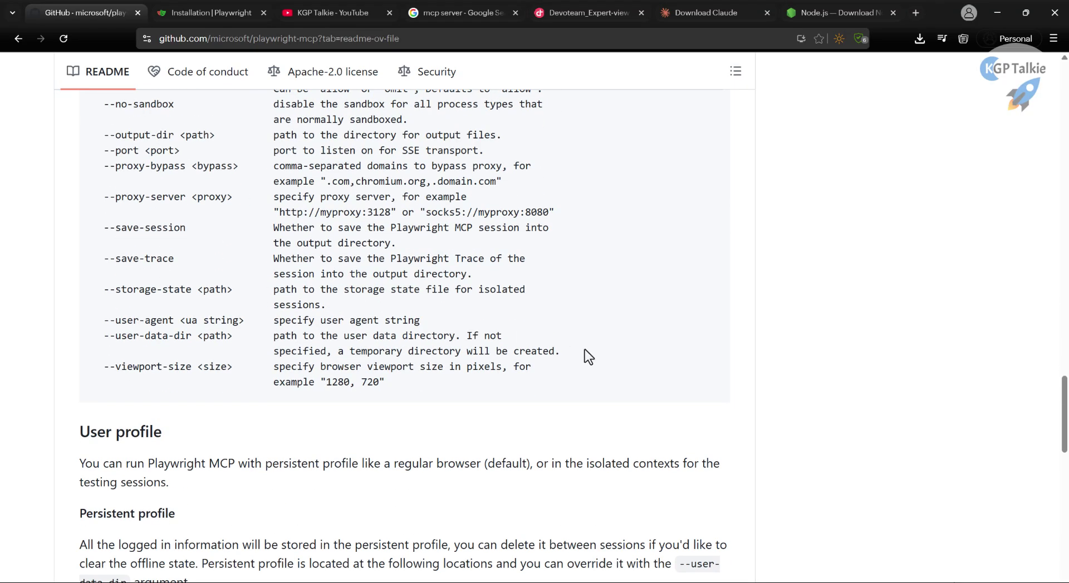
Switch to Claude Desktop and ask how many tools it has in Playwright
left_click(804, 581)
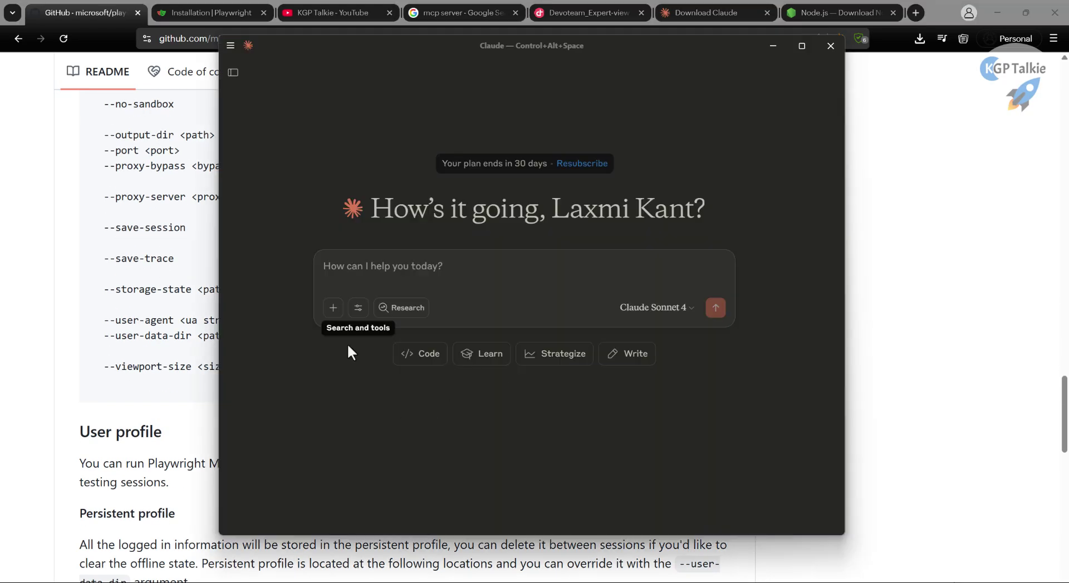
left_click(346, 272)
type("h")
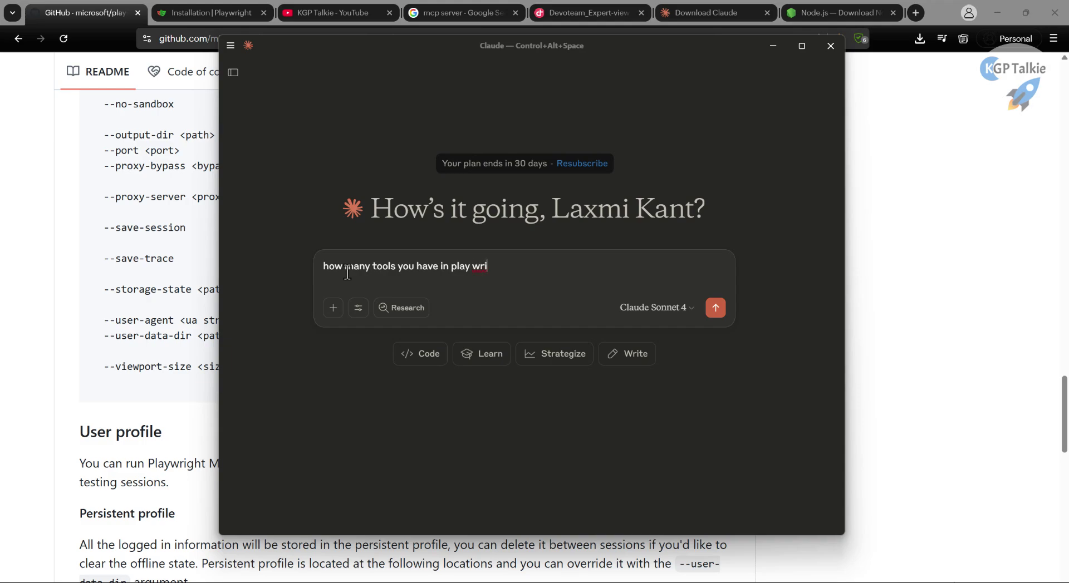
key("Return")
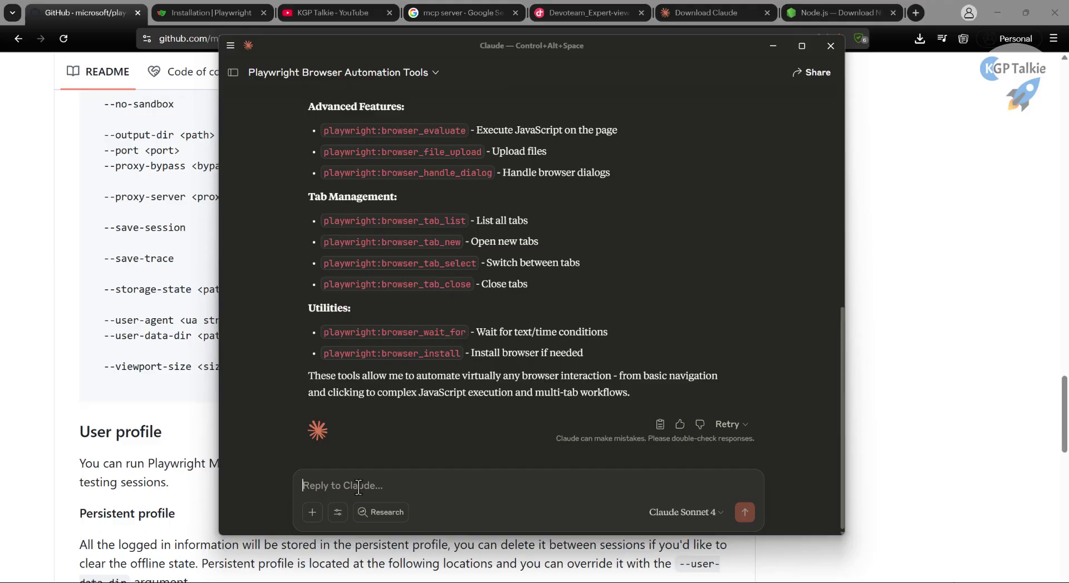
Ask Claude to "open kgptalkie.com" and arrange the chat and the launched browser window side by side
type("open kgptalkie.com")
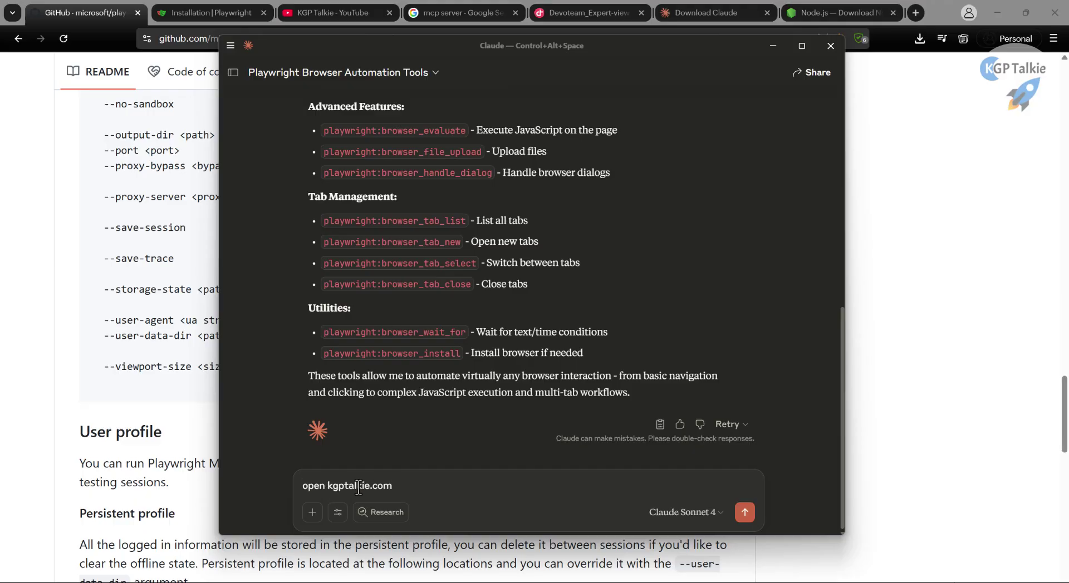
key("Return")
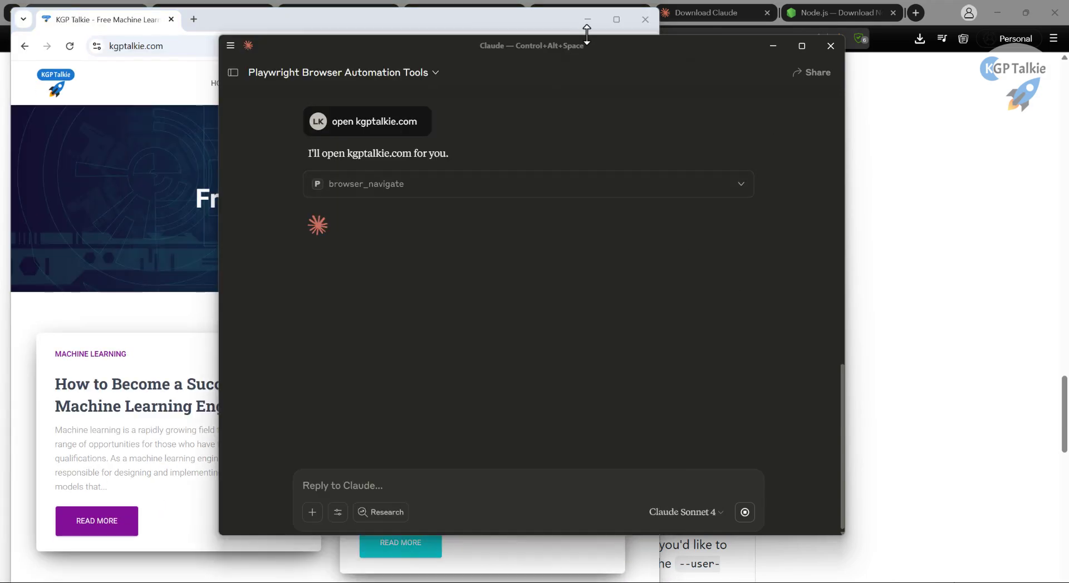
left_click_drag(218, 93, 380, 93)
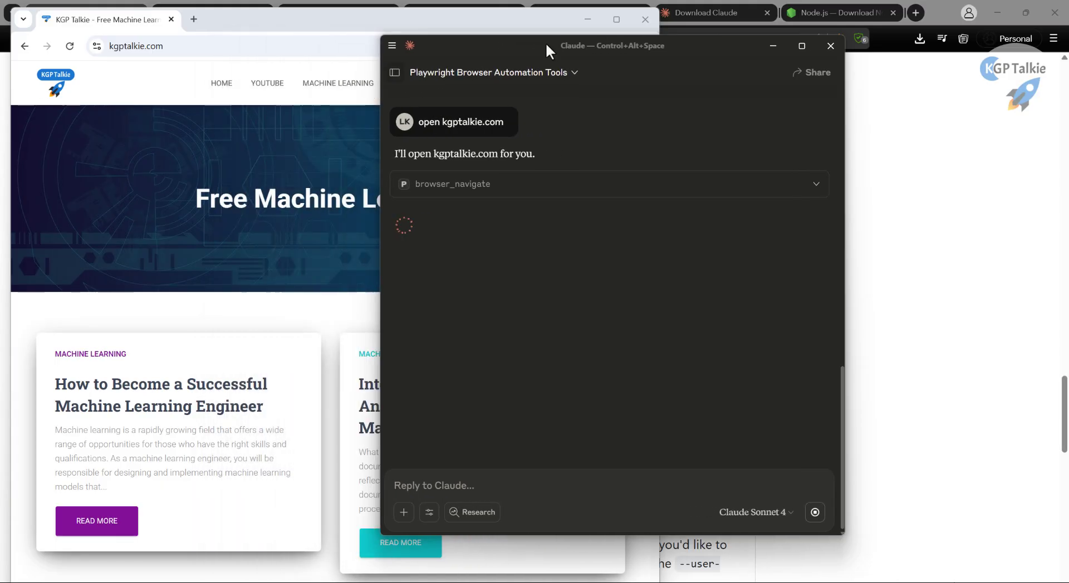
left_click_drag(673, 48, 917, 100)
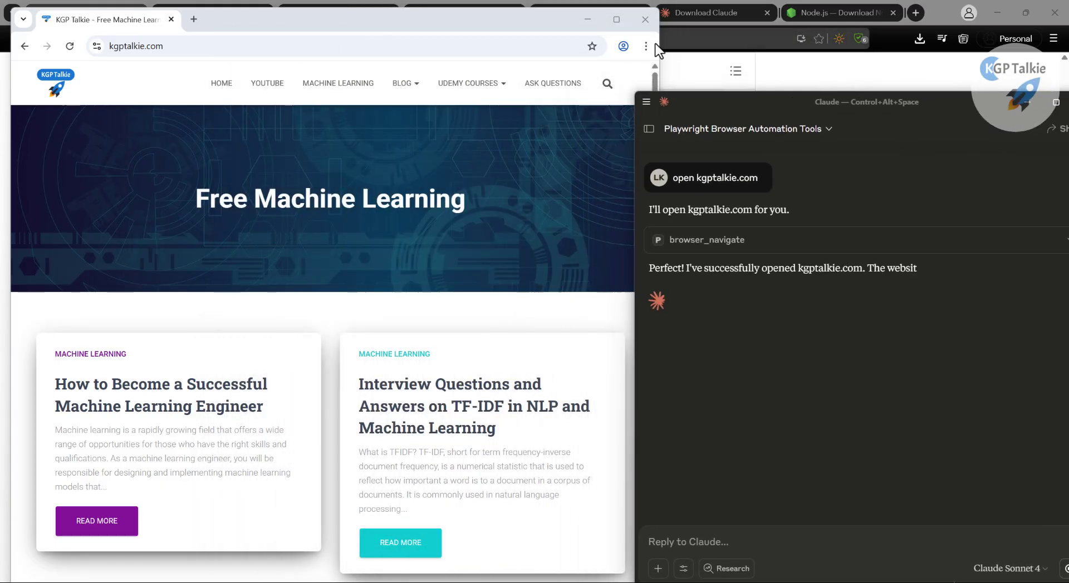
left_click_drag(658, 49, 626, 78)
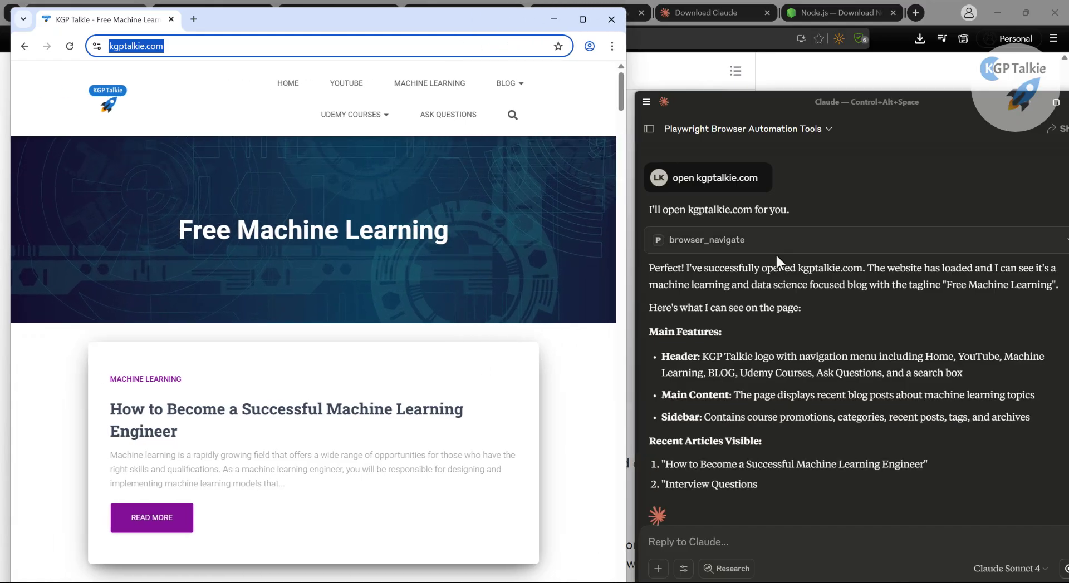
Expand the browser_navigate call in the reply and examine its request URL and response
scroll(763, 292, "up", 2)
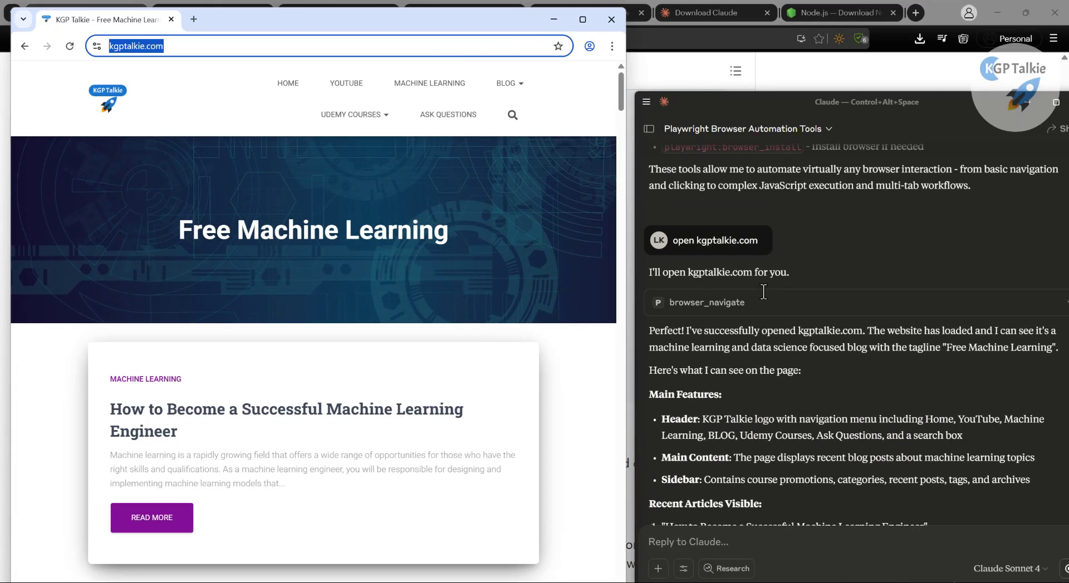
left_click(716, 306)
scroll(807, 303, "down", 1)
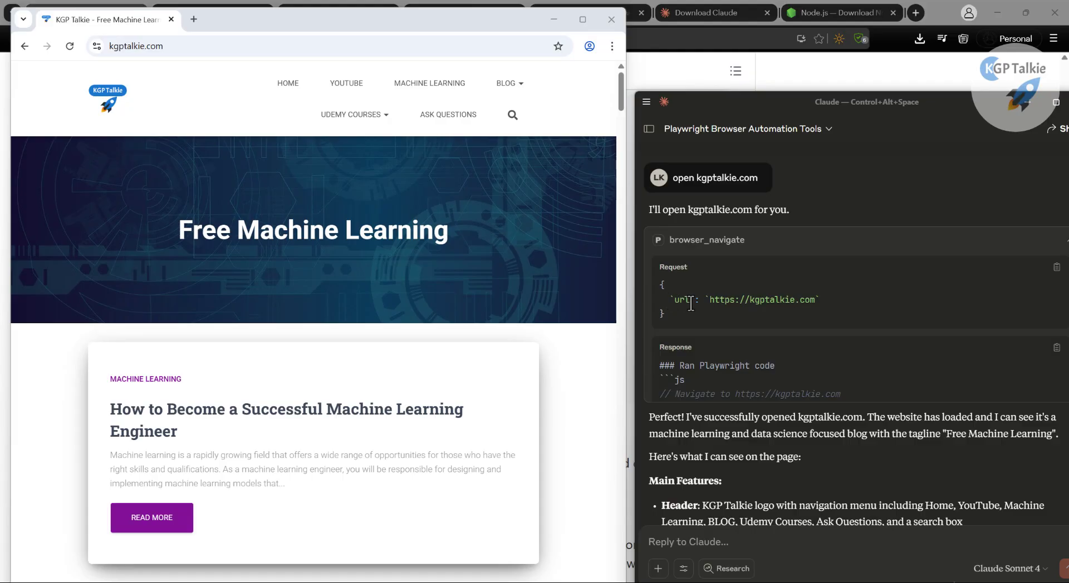
left_click_drag(710, 302, 813, 302)
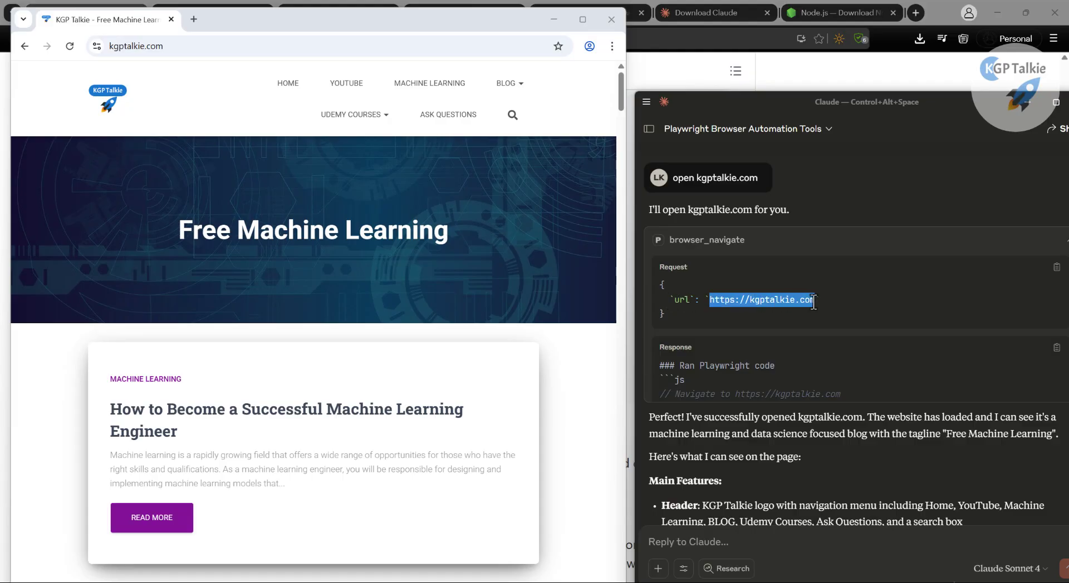
left_click(714, 325)
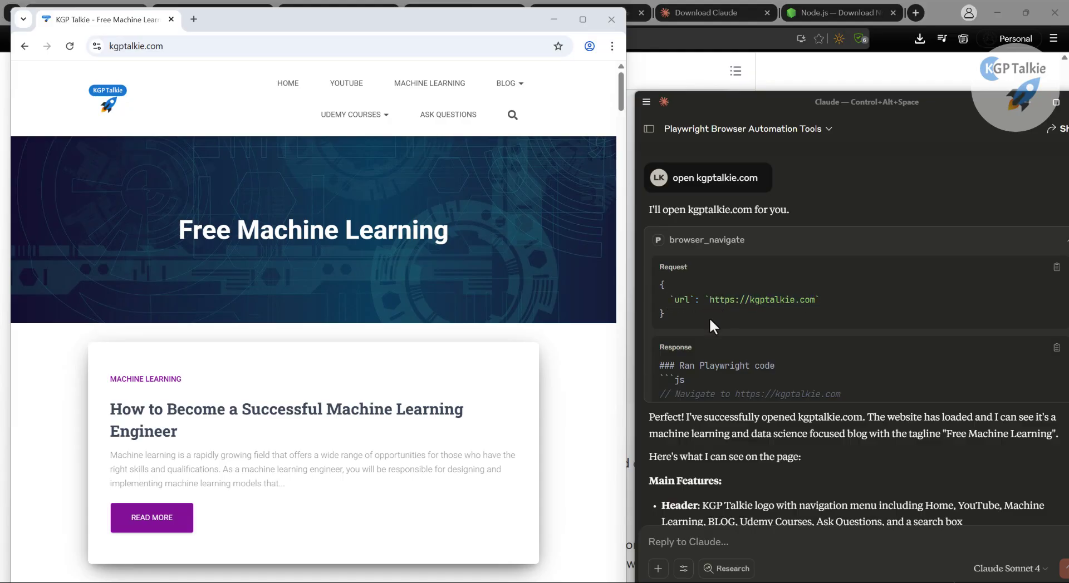
scroll(721, 339, "down", 5)
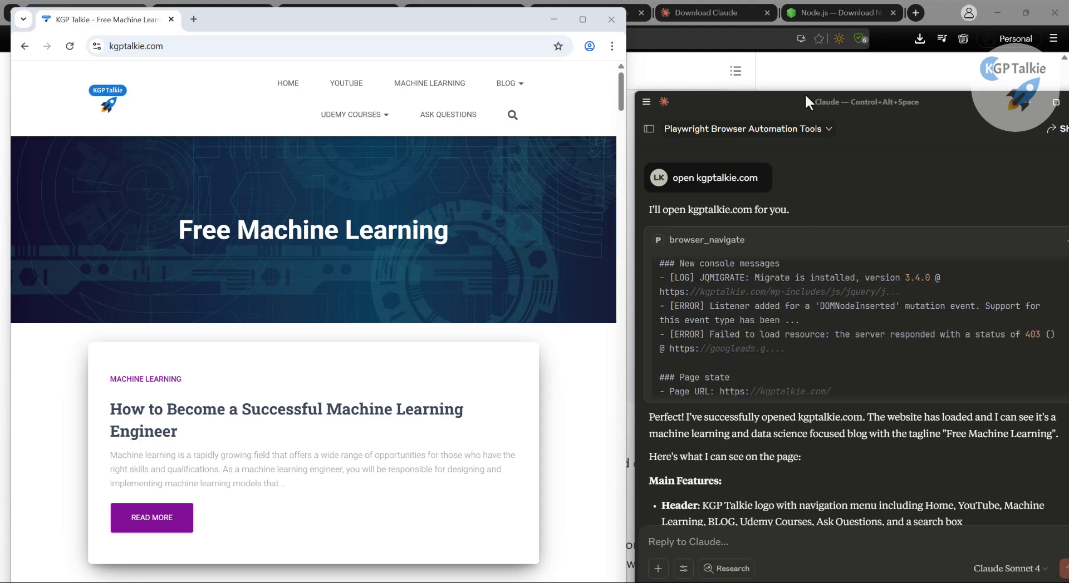
Move the chat window up and examine the page elements in the browser_navigate response and Claude's site summary
left_click_drag(807, 92, 807, 8)
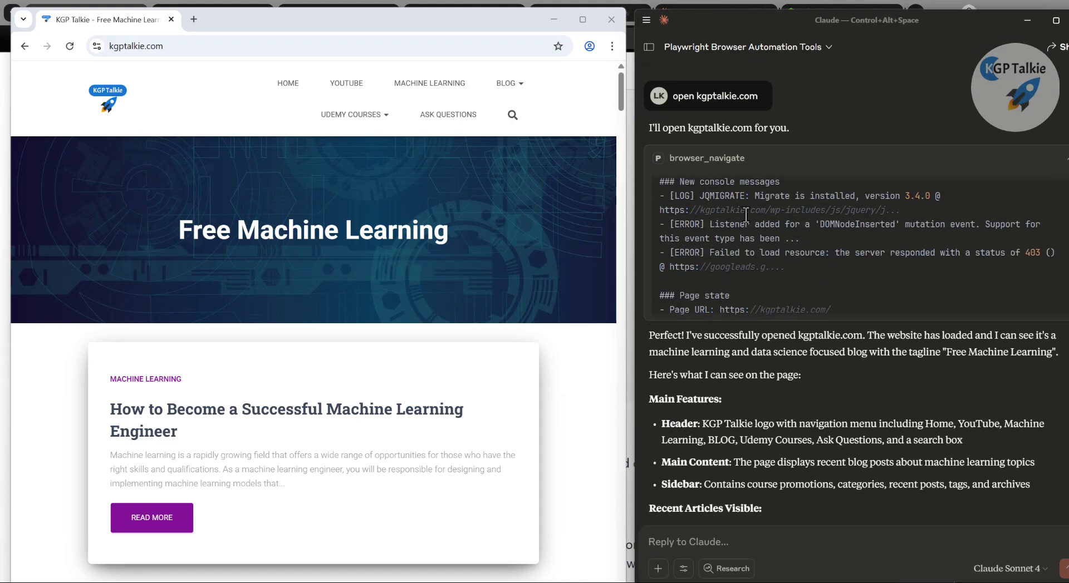
scroll(724, 225, "down", 4)
scroll(723, 225, "up", 1)
scroll(724, 225, "up", 2)
scroll(746, 251, "down", 6)
scroll(750, 251, "down", 10)
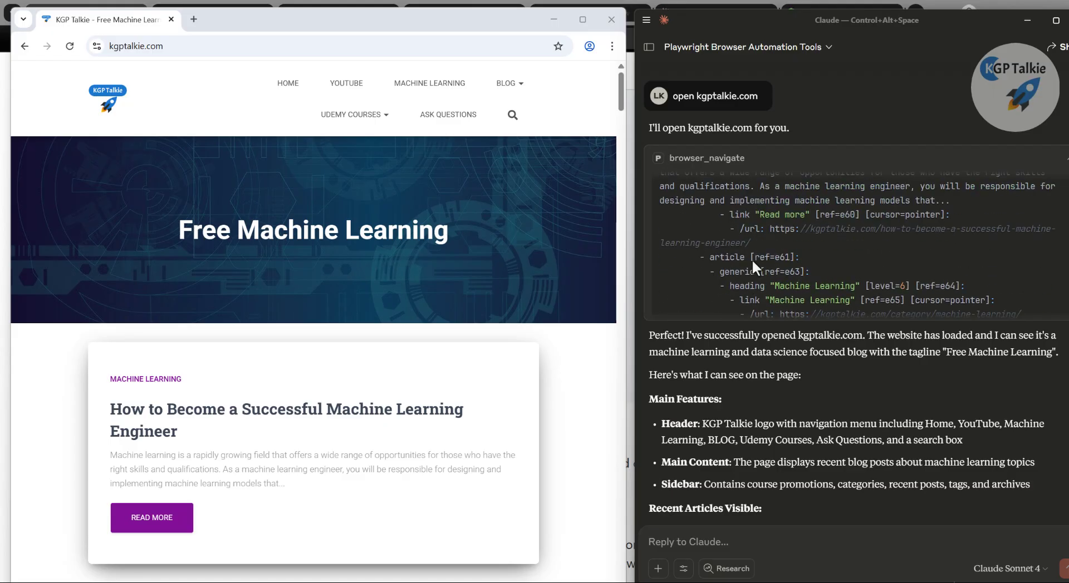
scroll(749, 272, "down", 10)
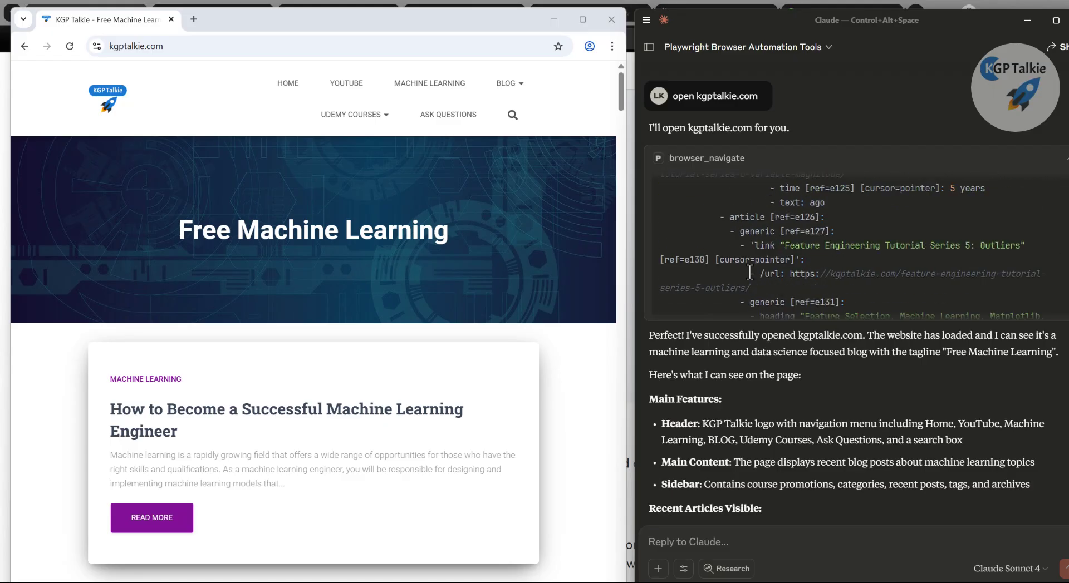
scroll(740, 250, "down", 10)
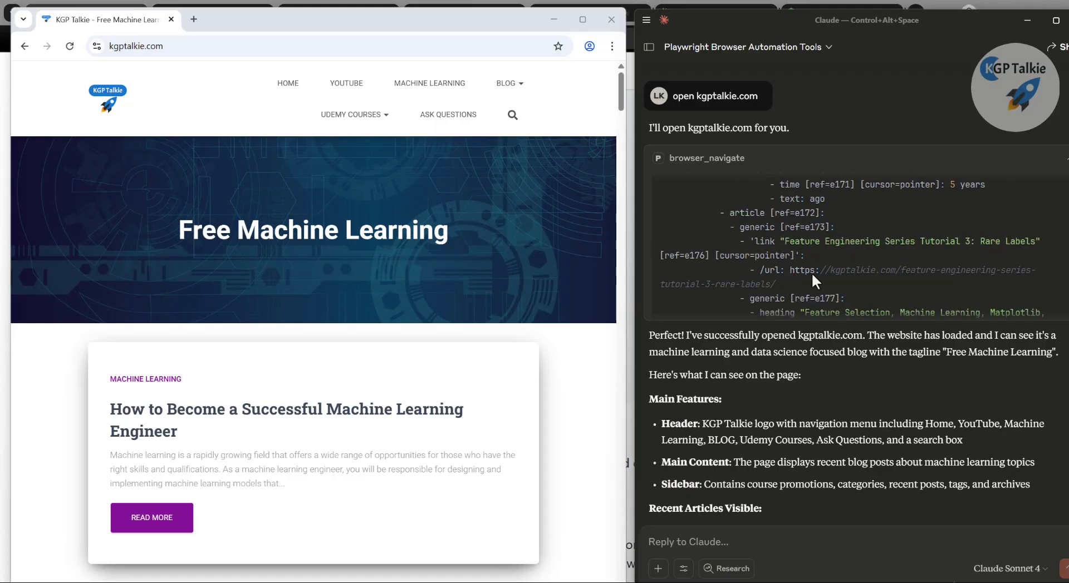
scroll(733, 220, "down", 10)
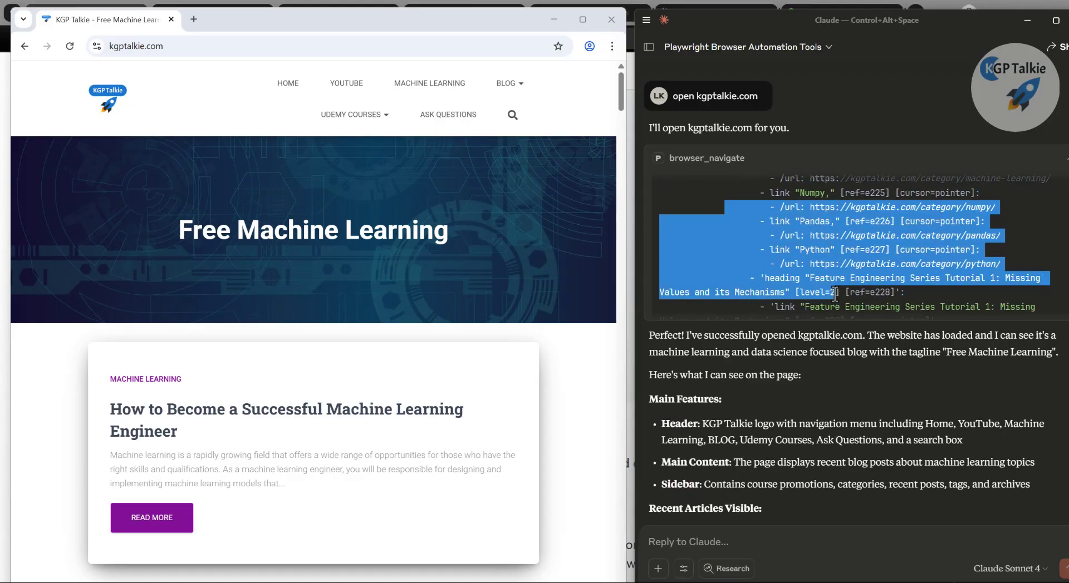
scroll(807, 306, "down", 10)
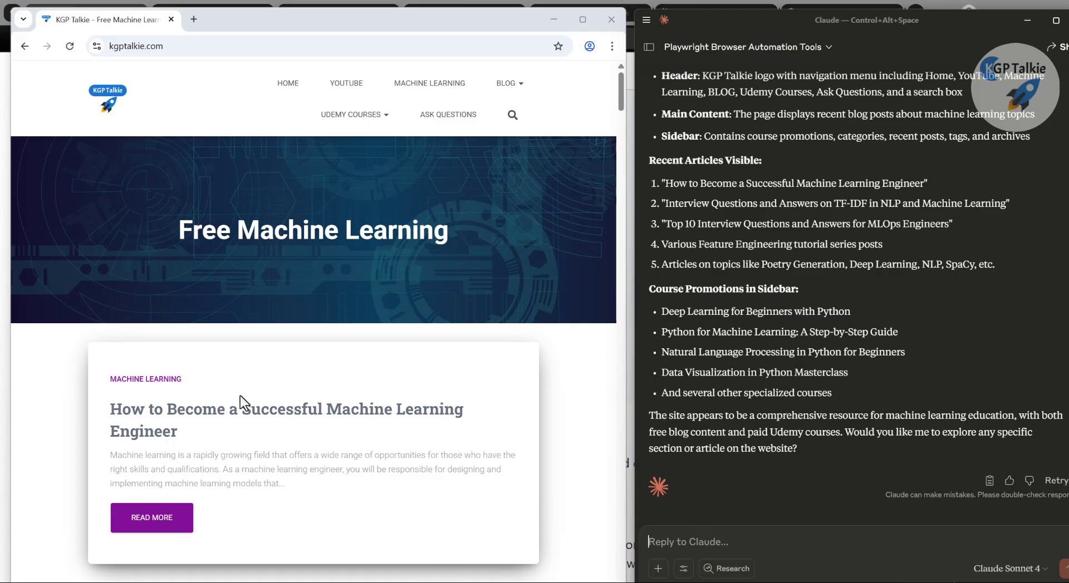
Ask Claude to "open feature engineering tutorial 6" and always allow Playwright's browser_click tool
scroll(331, 199, "down", 5)
scroll(331, 198, "down", 15)
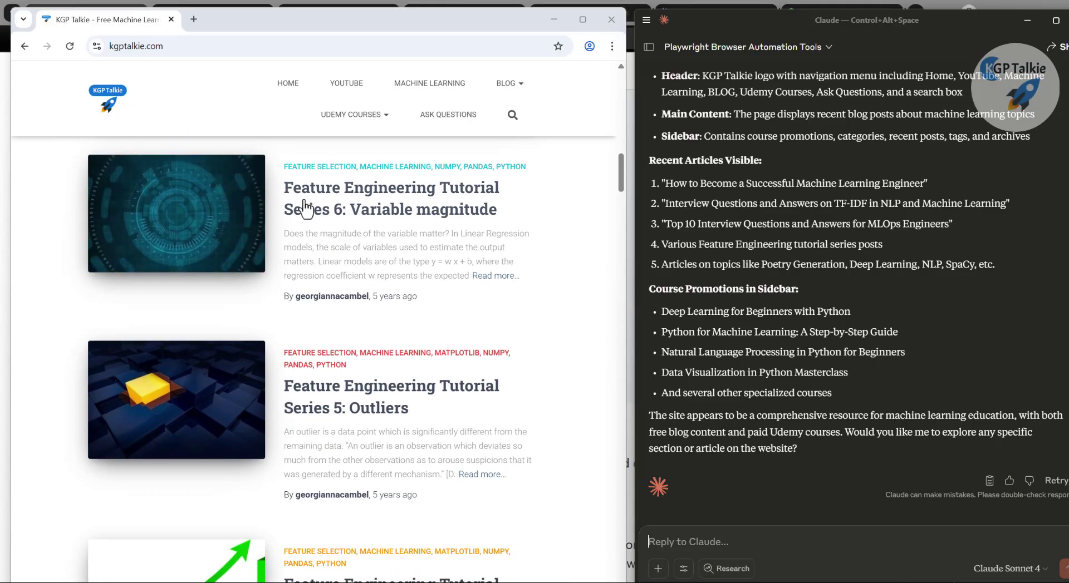
left_click(699, 548)
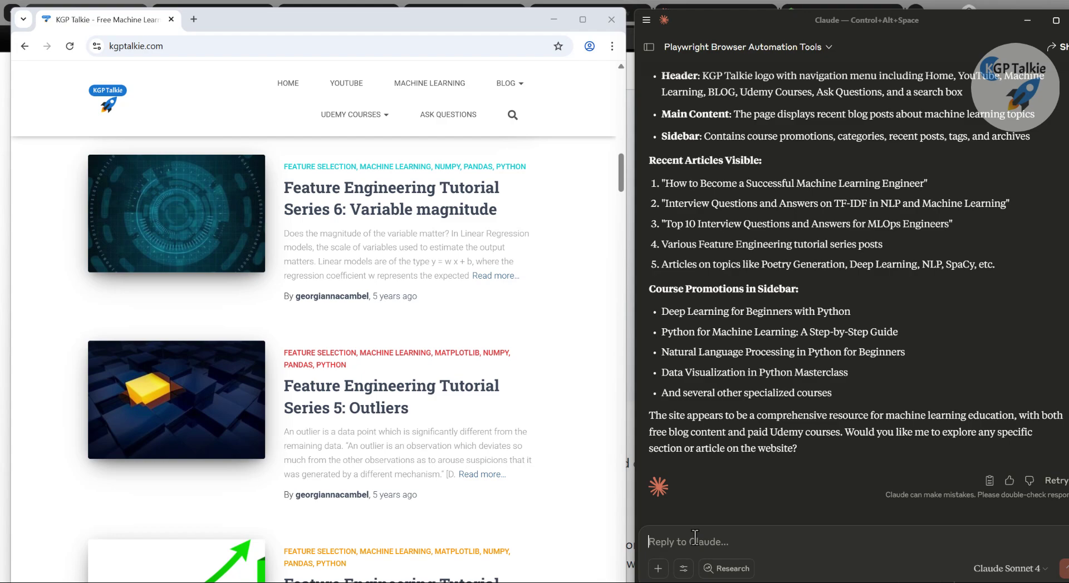
type("open")
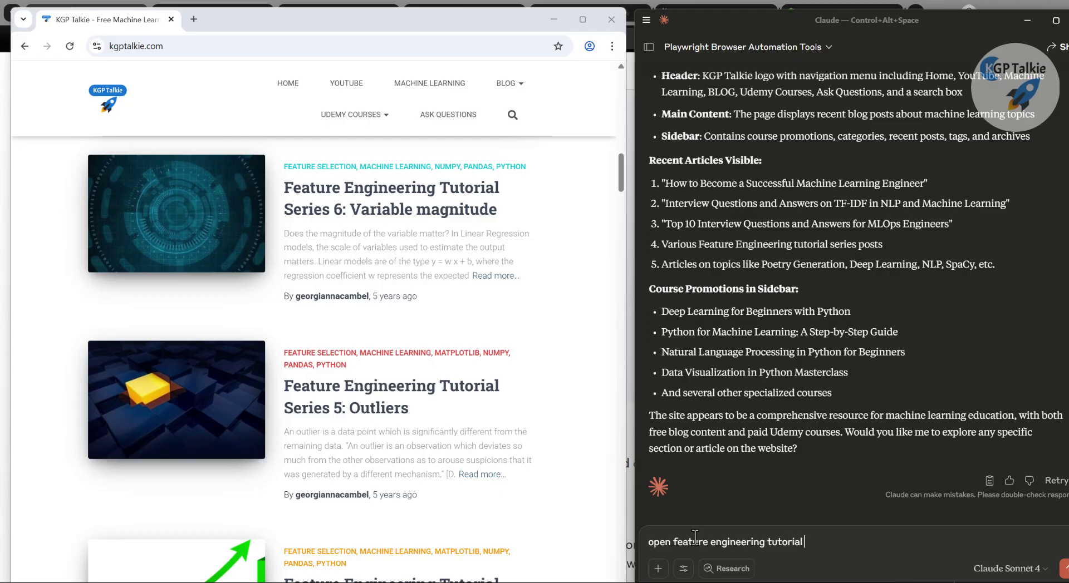
type("feature engineering tutorial 6")
key("Return")
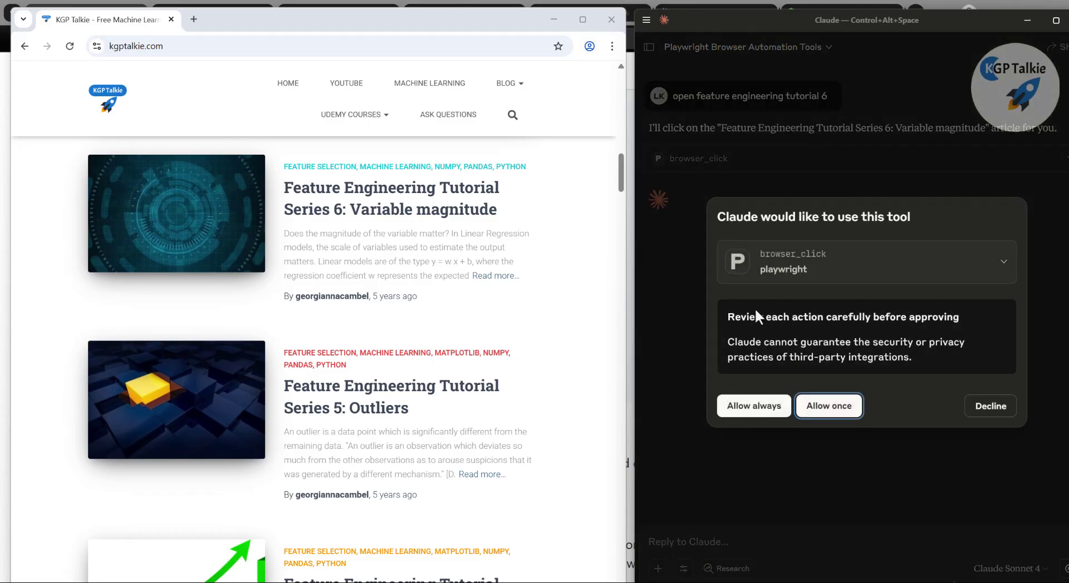
left_click(753, 406)
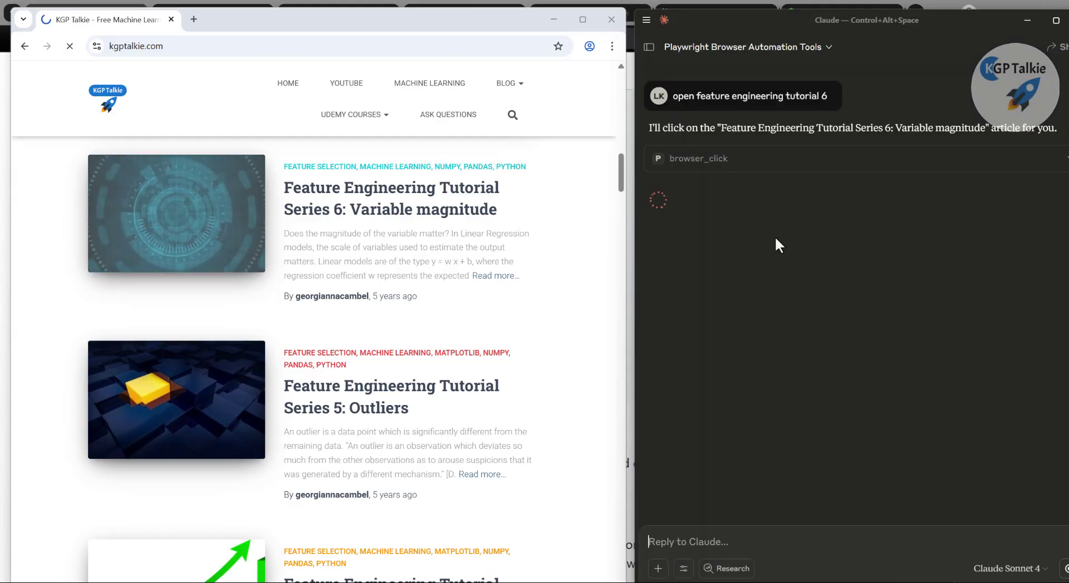
Examine the opened Feature Engineering Tutorial Series 6 article and the request and response of the browser_click call
left_click_drag(89, 311, 369, 353)
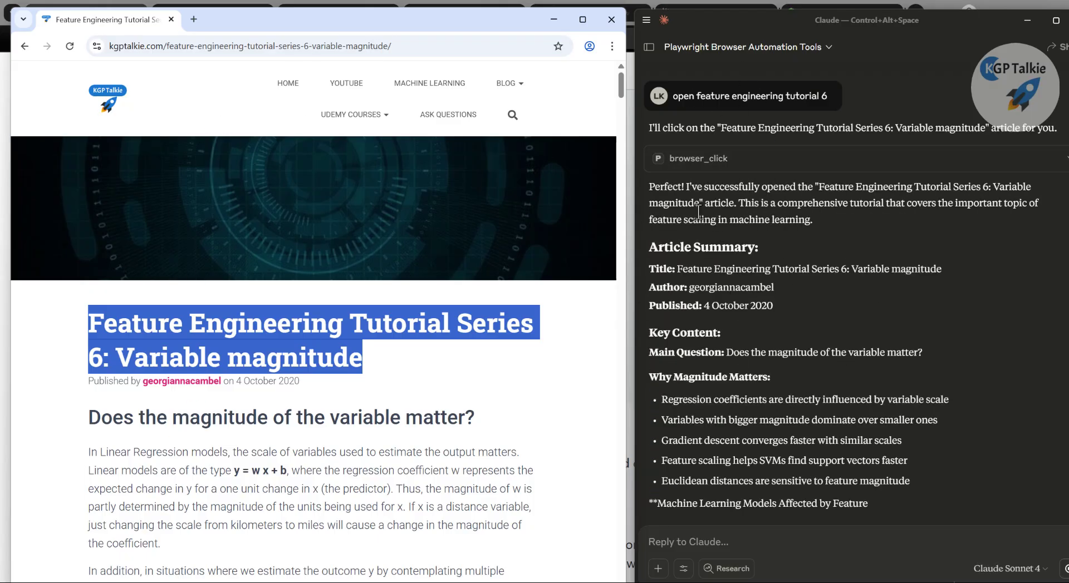
left_click(696, 162)
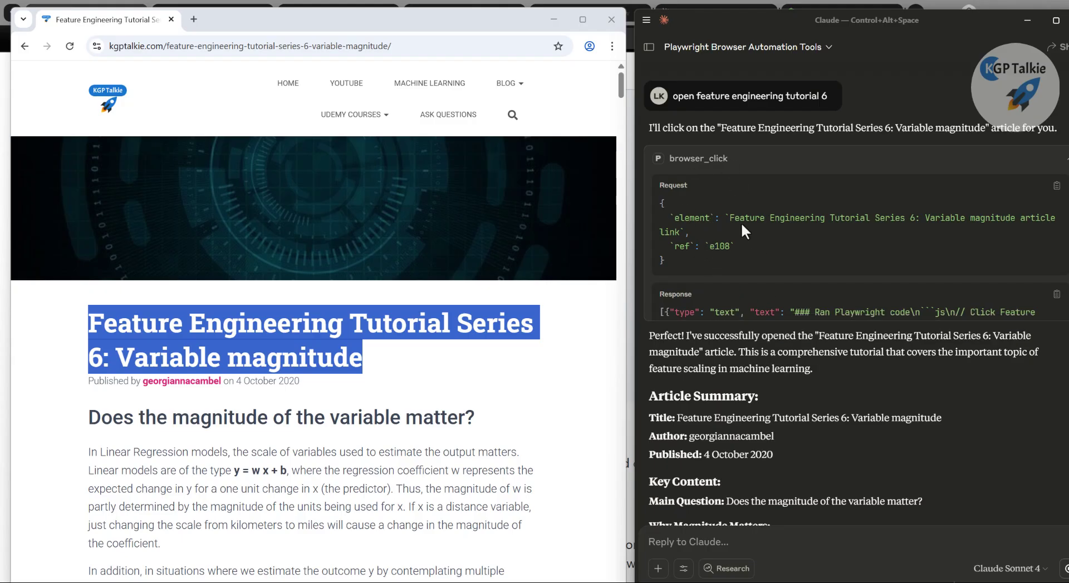
left_click_drag(729, 225, 1046, 231)
scroll(765, 272, "down", 3)
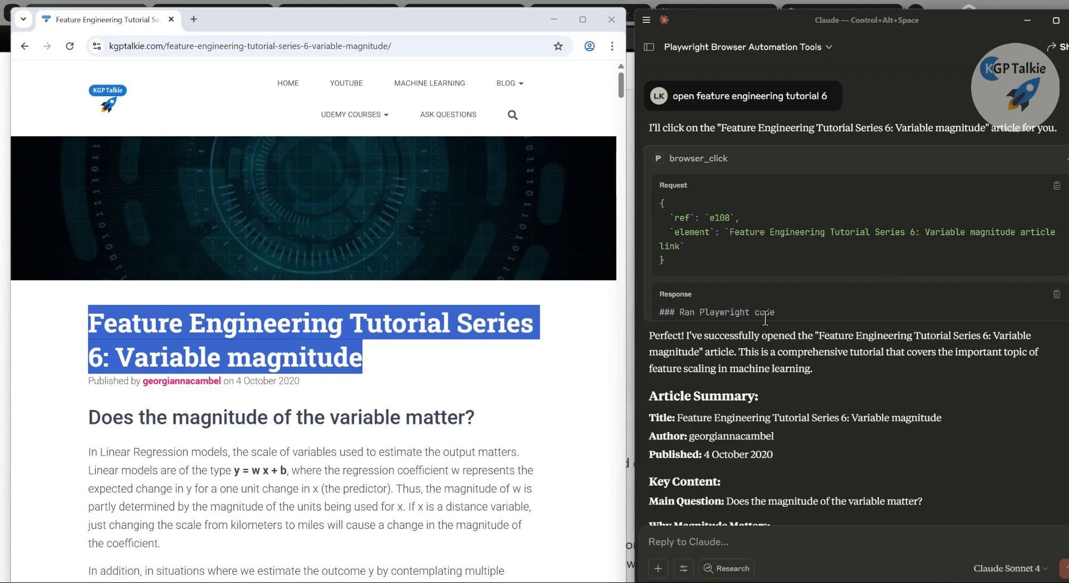
scroll(743, 231, "up", 2)
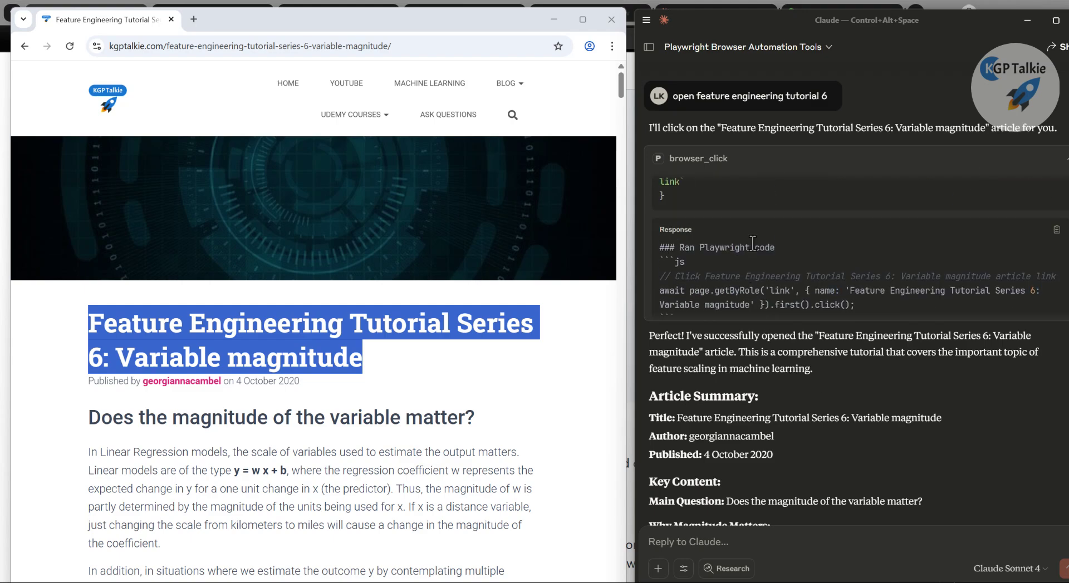
scroll(673, 279, "down", 5)
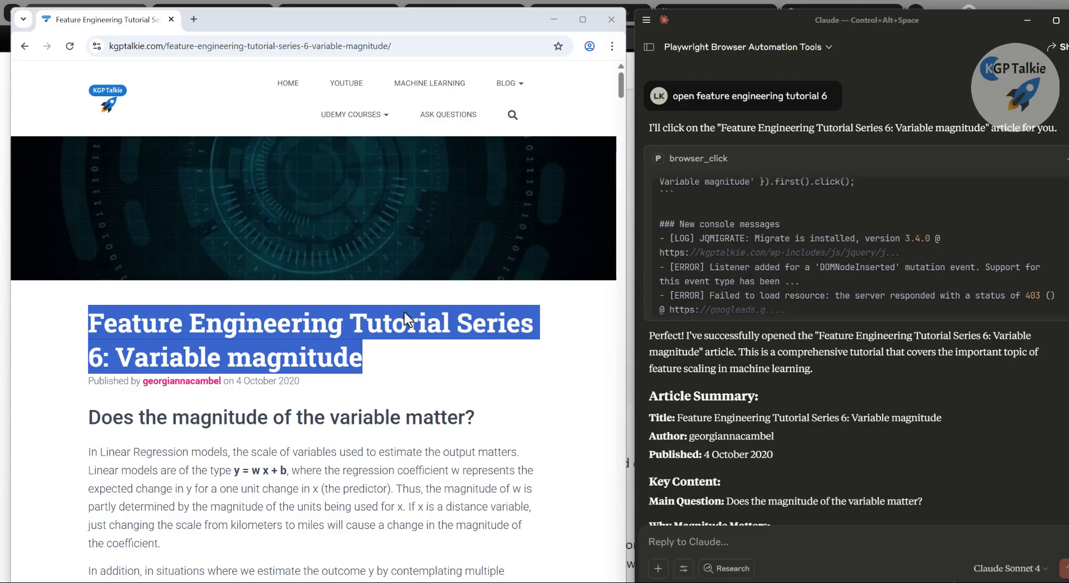
scroll(345, 368, "down", 15)
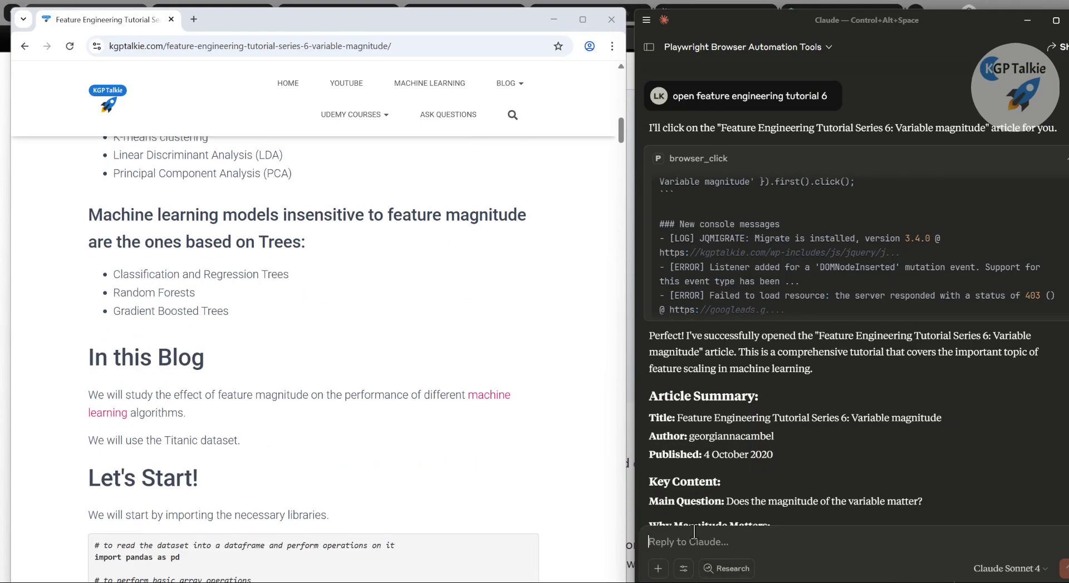
Ask Claude to "summarize this webpage"
type("su")
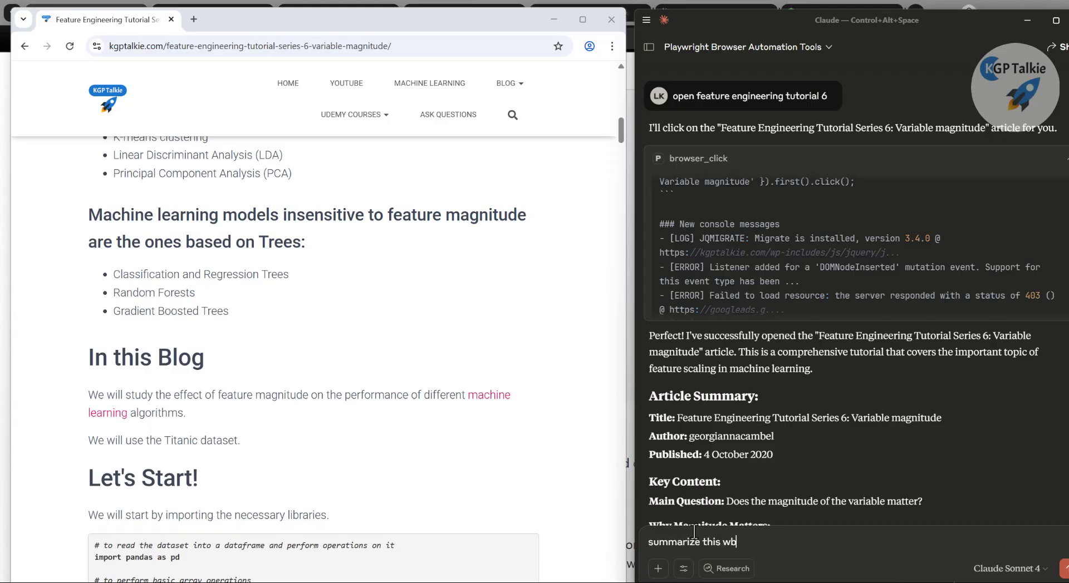
type("mmarize this webpage")
key("Return")
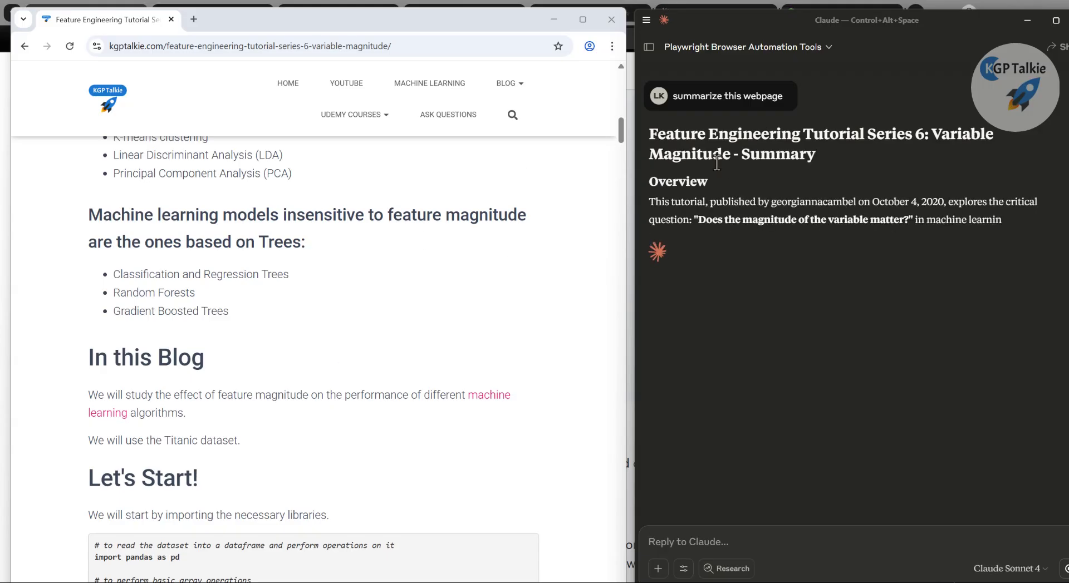
Read through Claude's summary of the article, from the overview and key concepts to the experimental results, takeaways and analogy
triple_click(655, 145)
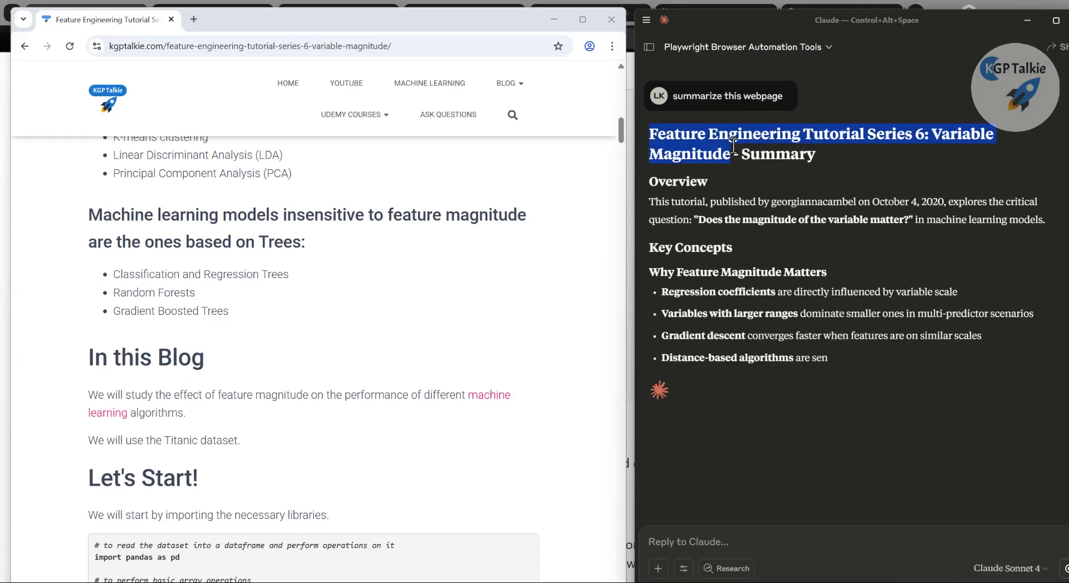
left_click(715, 177)
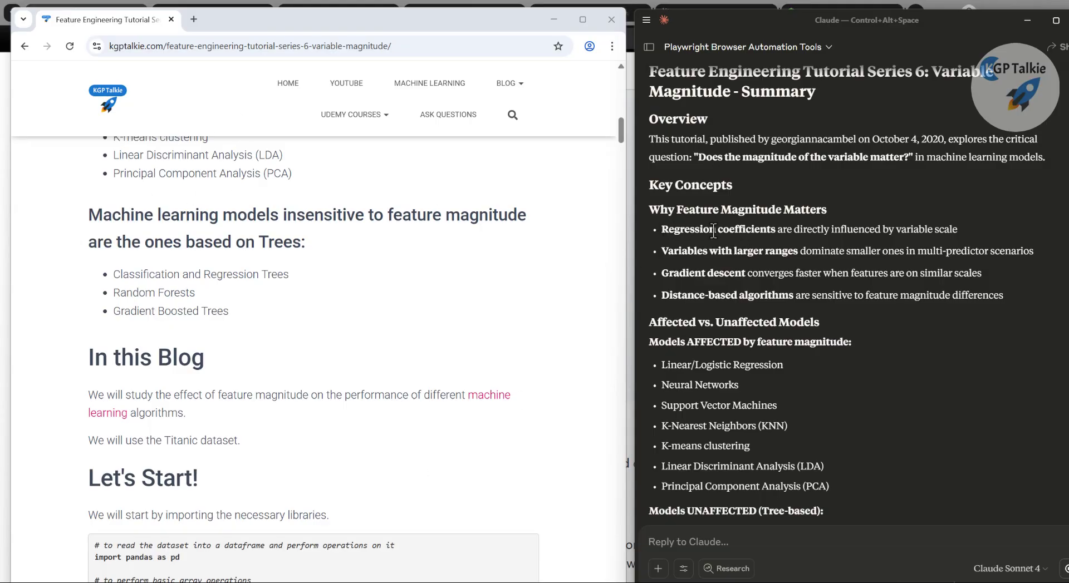
left_click_drag(668, 251, 787, 254)
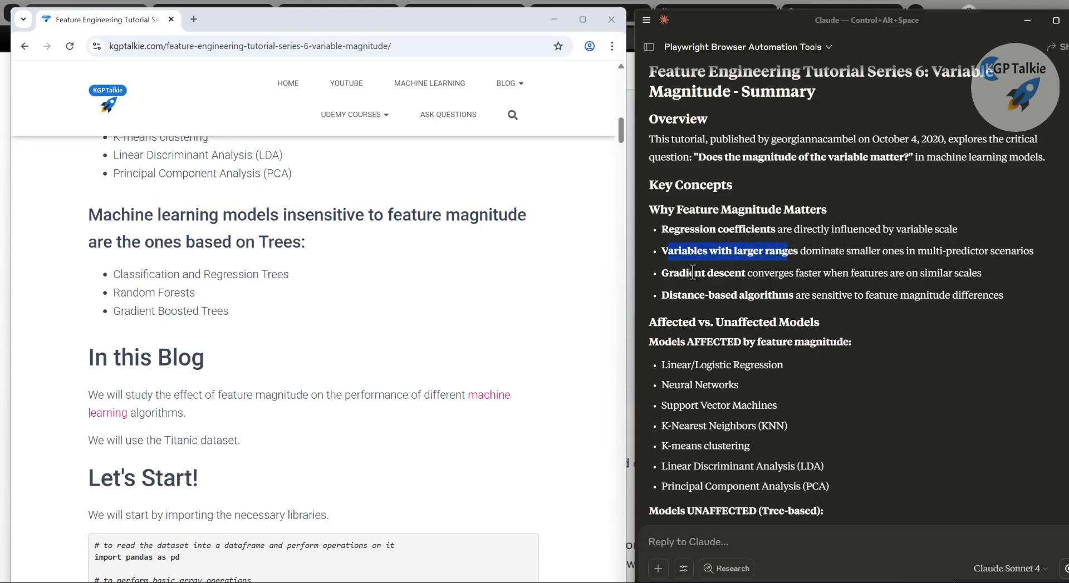
left_click(672, 278)
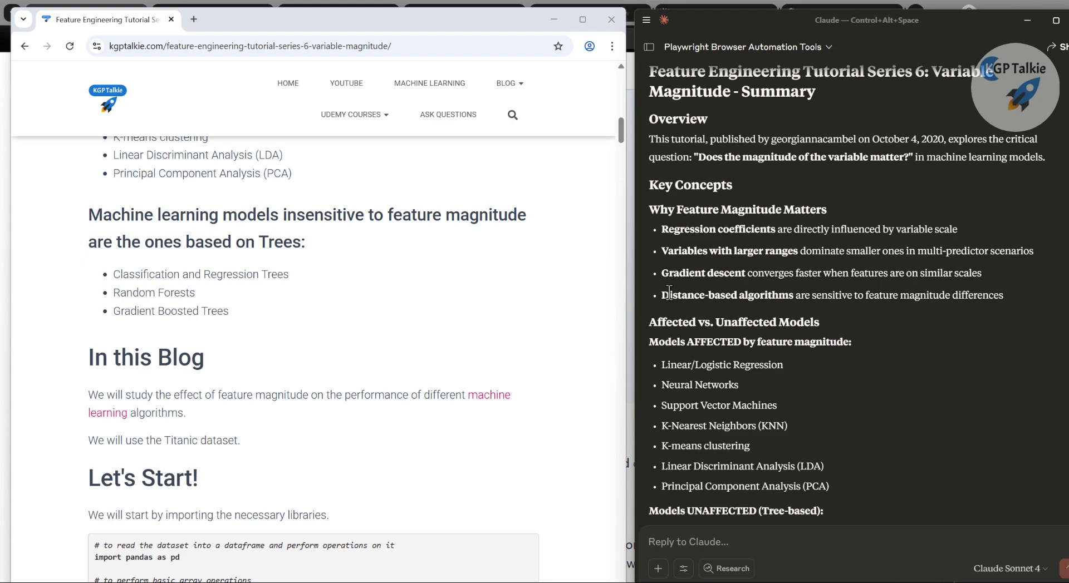
scroll(787, 300, "down", 15)
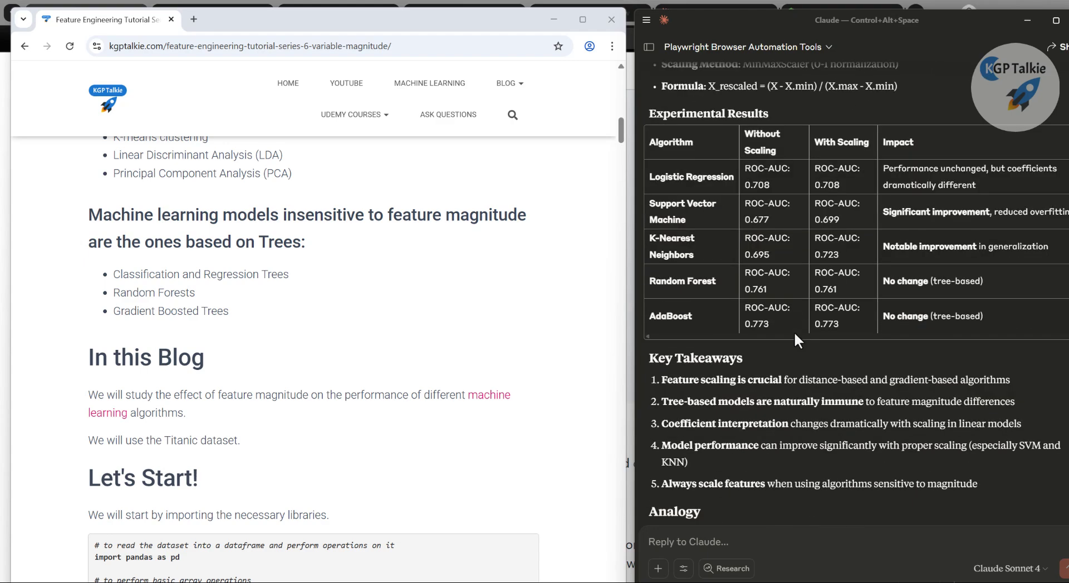
scroll(794, 332, "down", 3)
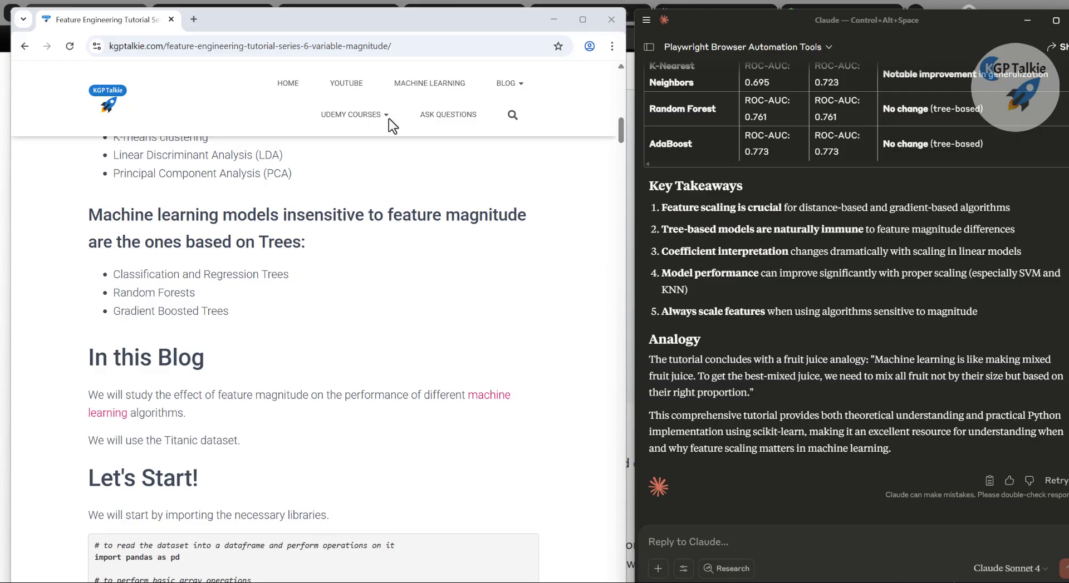
Ask Claude to "visit home page thereafter open a blog on Memory"
left_click(669, 549)
type("vis")
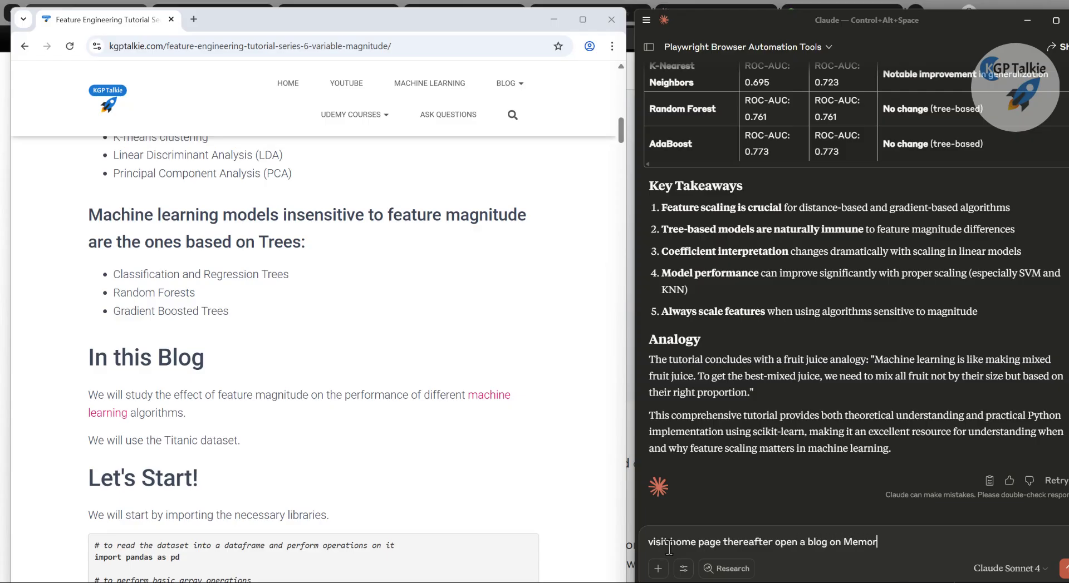
key("Return")
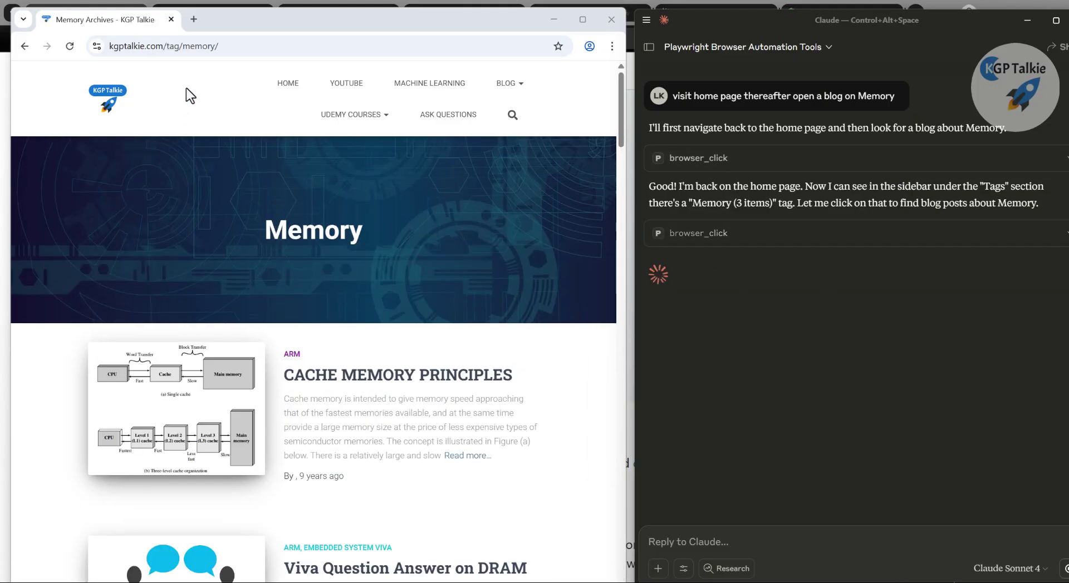
Expand the second browser_click call to examine its request, and look over the posts on the Memory tag page
left_click(718, 245)
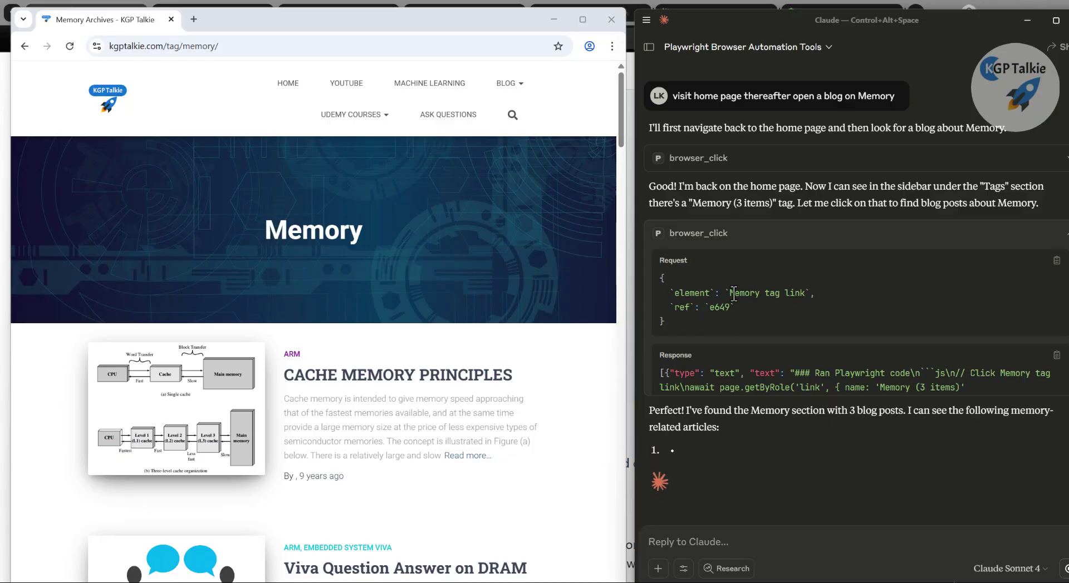
left_click_drag(734, 294, 815, 293)
scroll(379, 246, "down", 7)
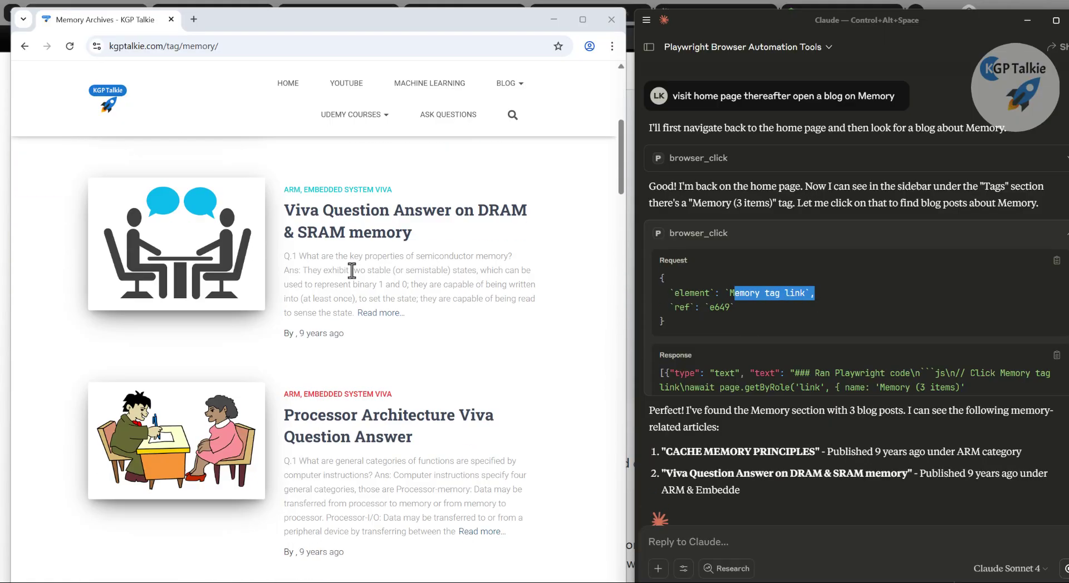
scroll(343, 301, "up", 4)
Open the CACHE MEMORY PRINCIPLES article and review it along with the browser_click response and Claude's list of memory articles
left_click(401, 181)
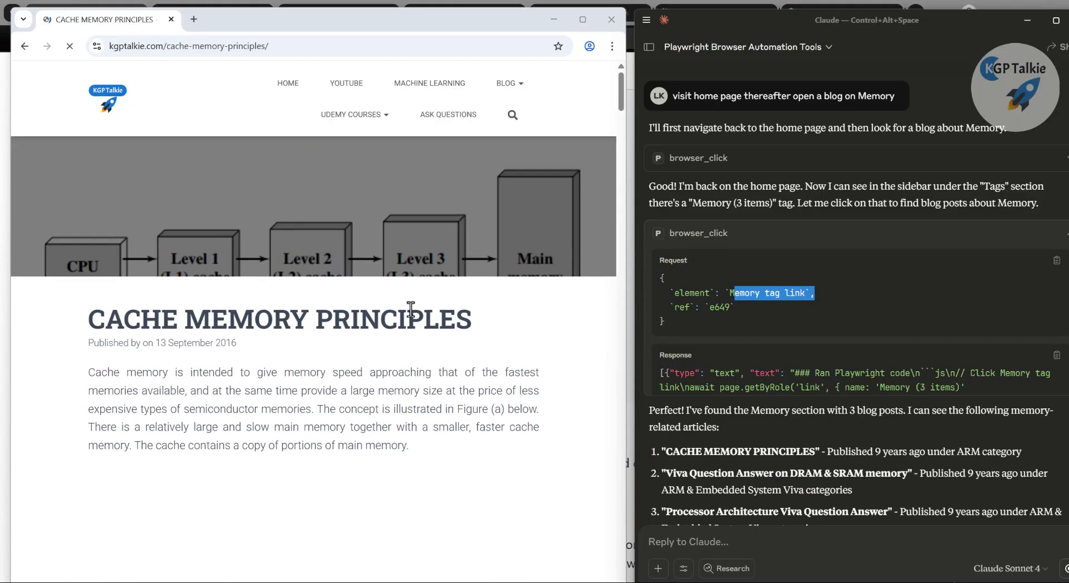
scroll(362, 375, "down", 6)
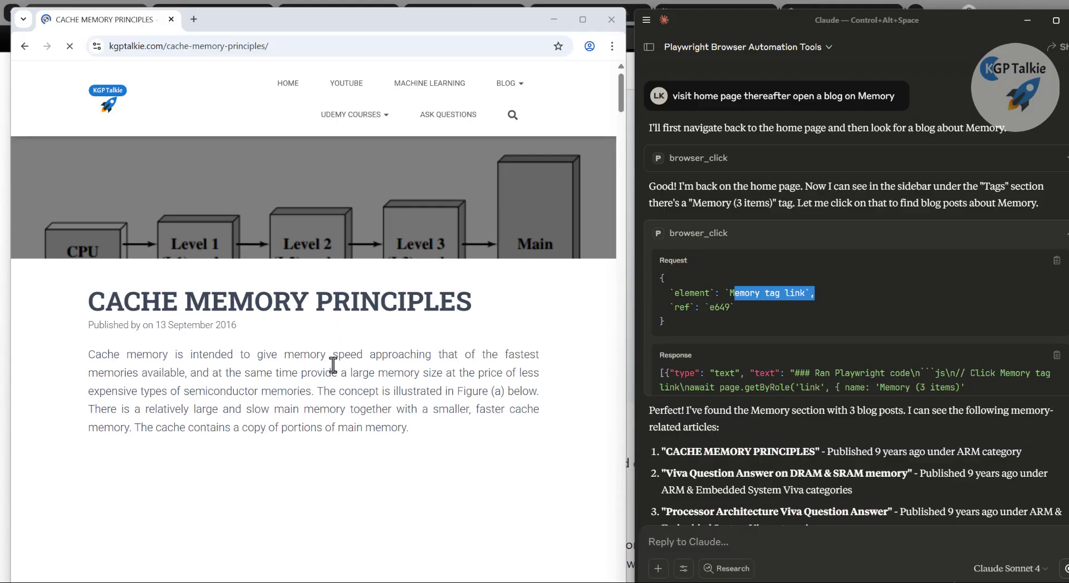
scroll(361, 368, "down", 3)
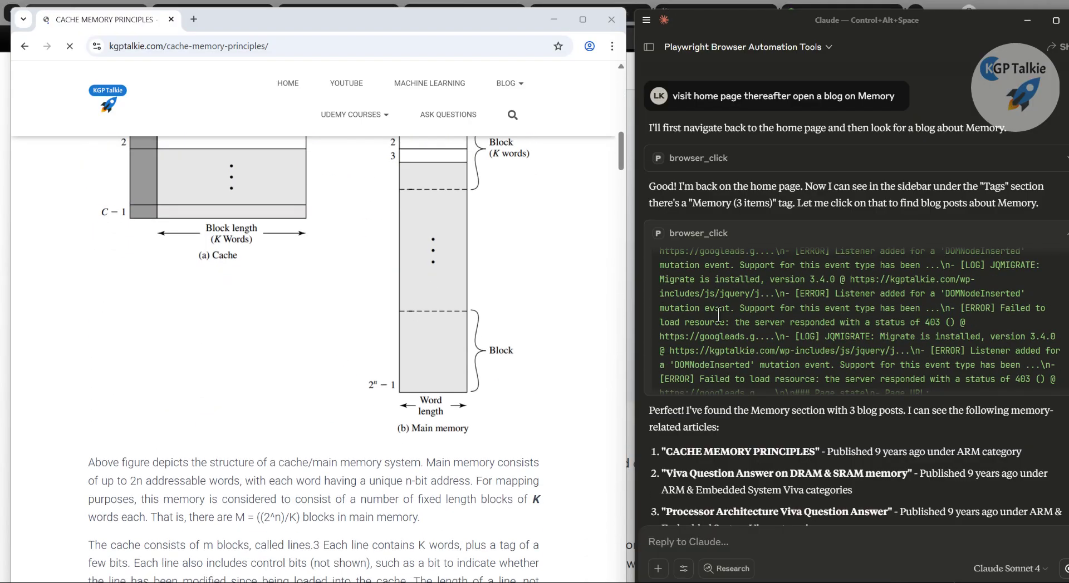
scroll(343, 346, "down", 3)
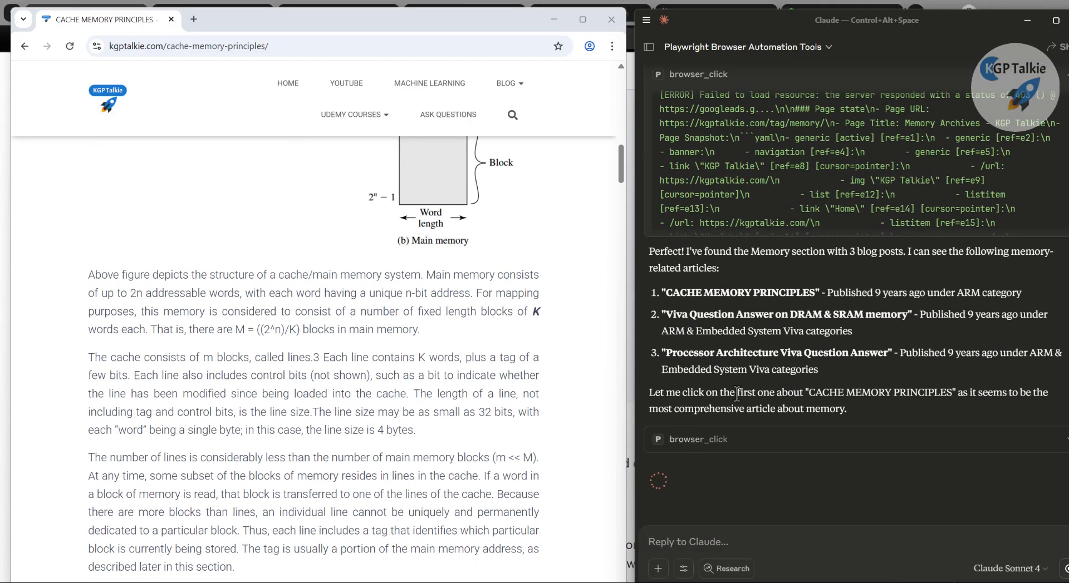
left_click_drag(666, 292, 927, 321)
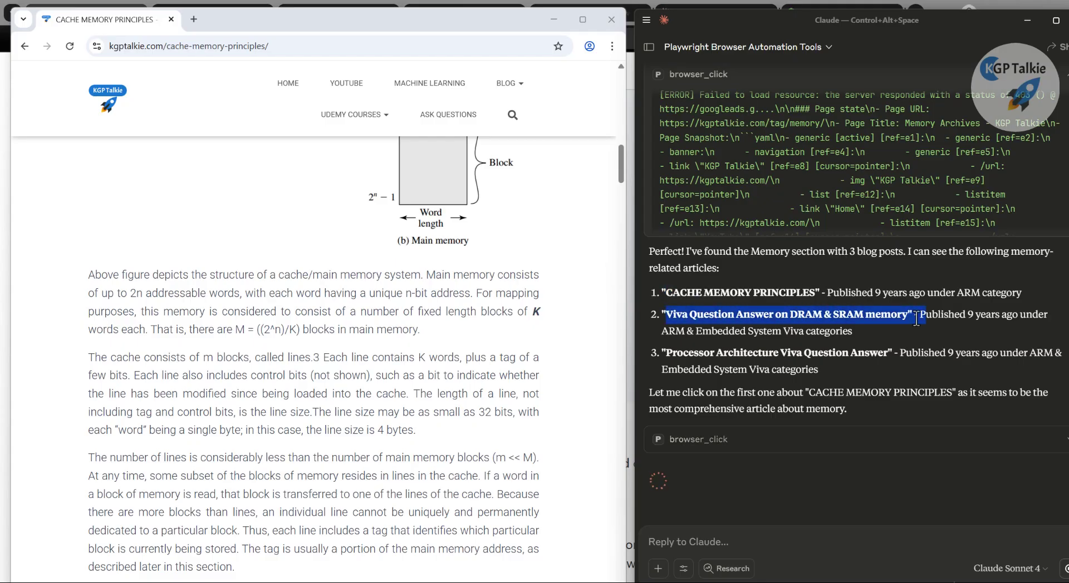